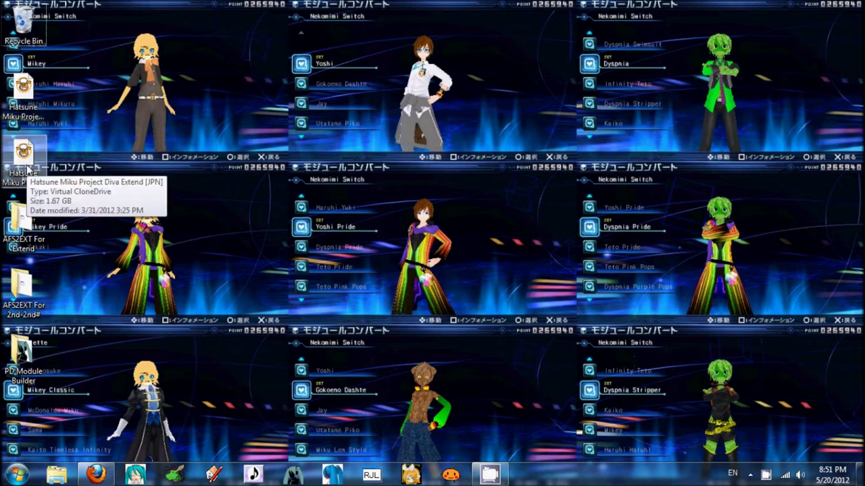
# - Open the Hatsune Miku Project Diva 2nd [JPN] ISO with WinRAR, enter the PSP_GAME folder and dismiss the licence reminder
pyautogui.click(28, 95)
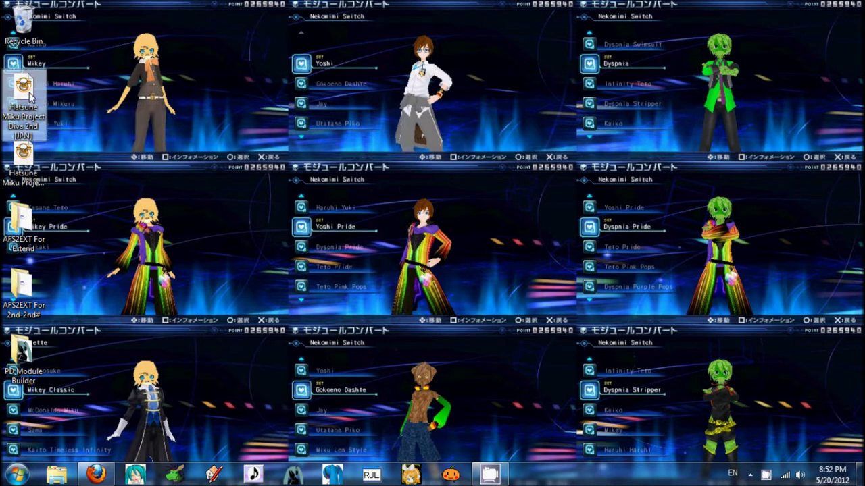
pyautogui.rightClick(28, 96)
pyautogui.moveTo(74, 129)
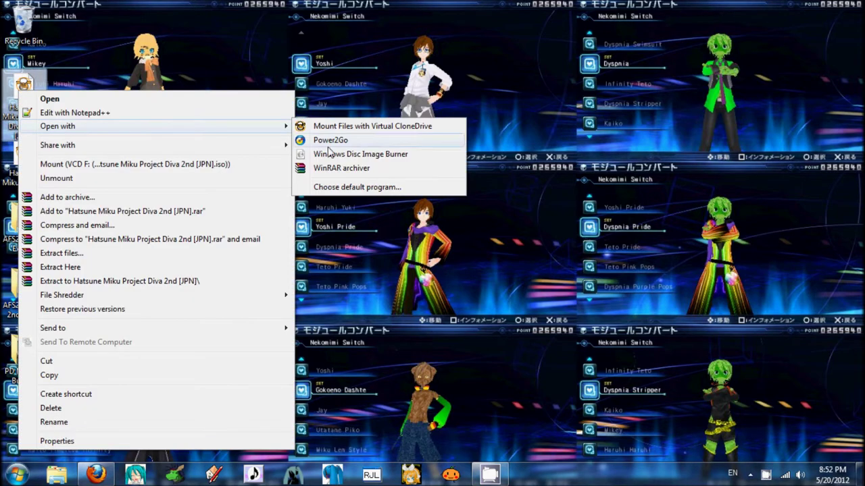
pyautogui.click(330, 170)
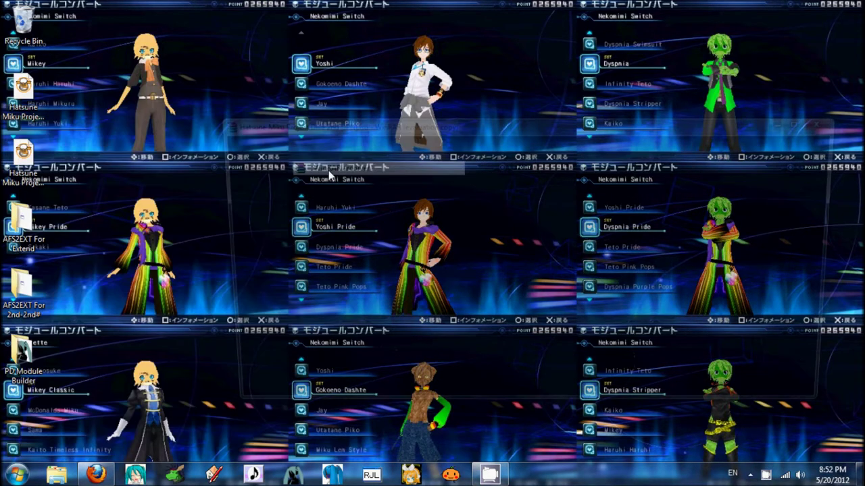
pyautogui.doubleClick(258, 240)
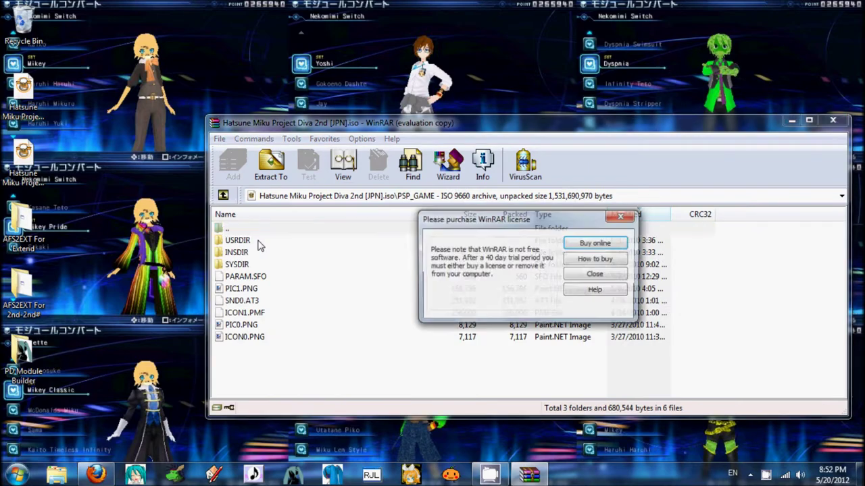
pyautogui.press('Escape')
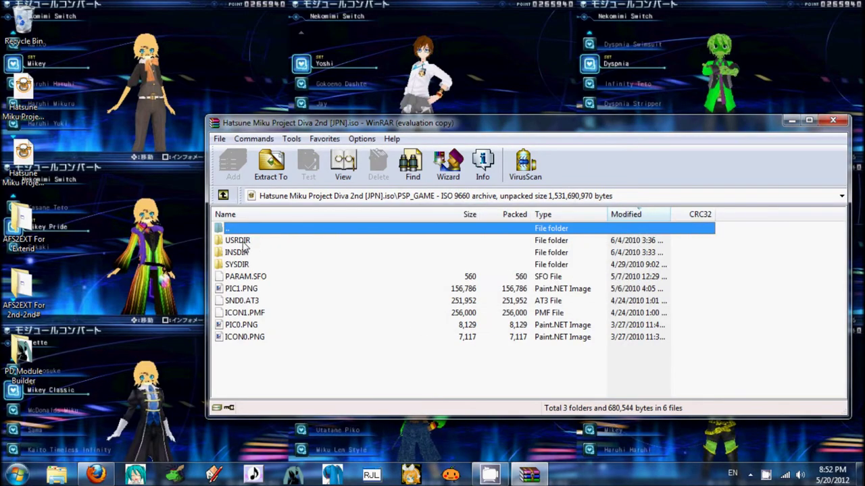
# - Extract Diva2Data.cpk from USRDIR\media\afs to the desktop and close the archive
pyautogui.doubleClick(238, 241)
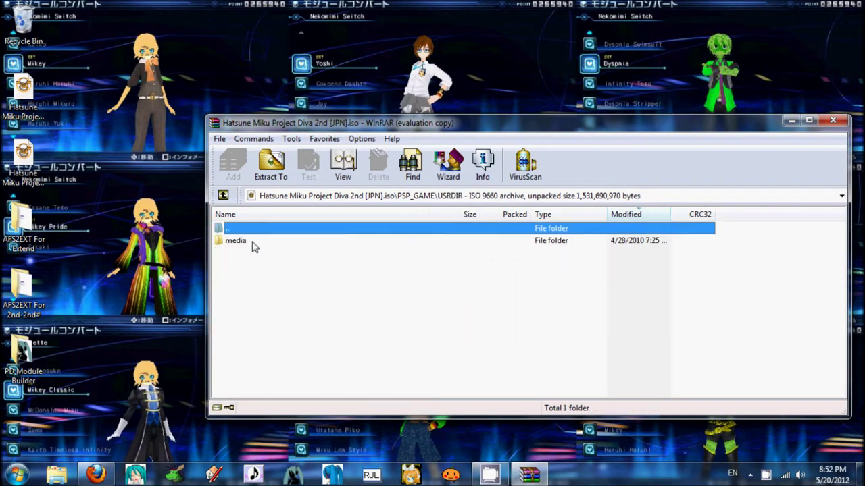
pyautogui.doubleClick(245, 241)
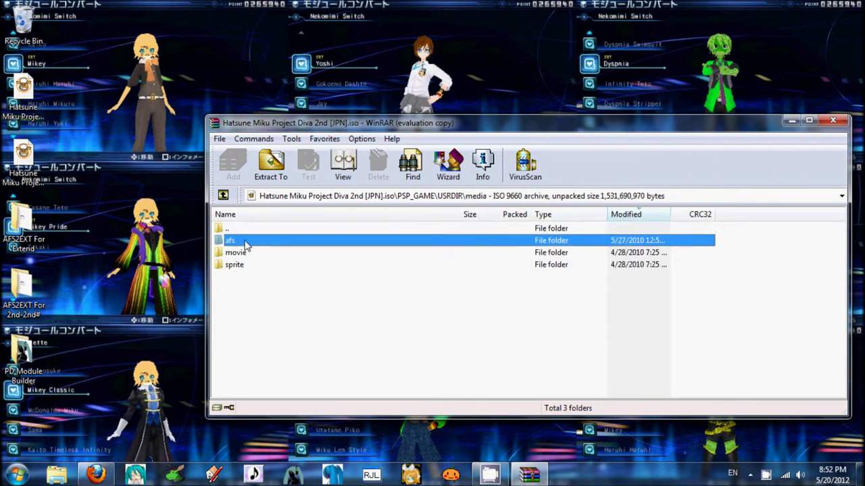
pyautogui.doubleClick(244, 242)
pyautogui.click(255, 268)
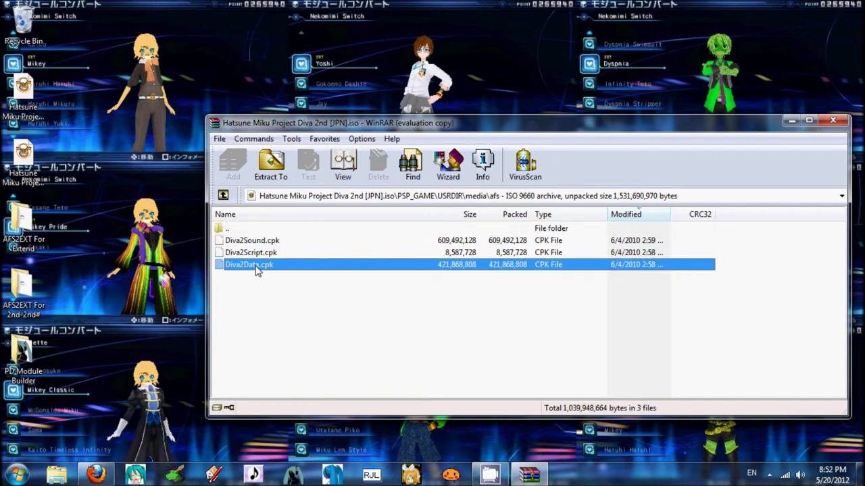
pyautogui.moveTo(34, 419); pyautogui.dragTo(31, 417)
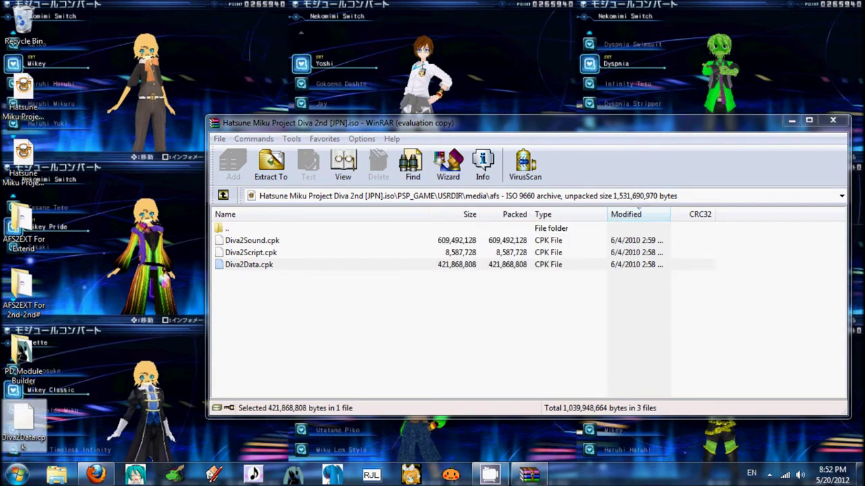
pyautogui.click(834, 122)
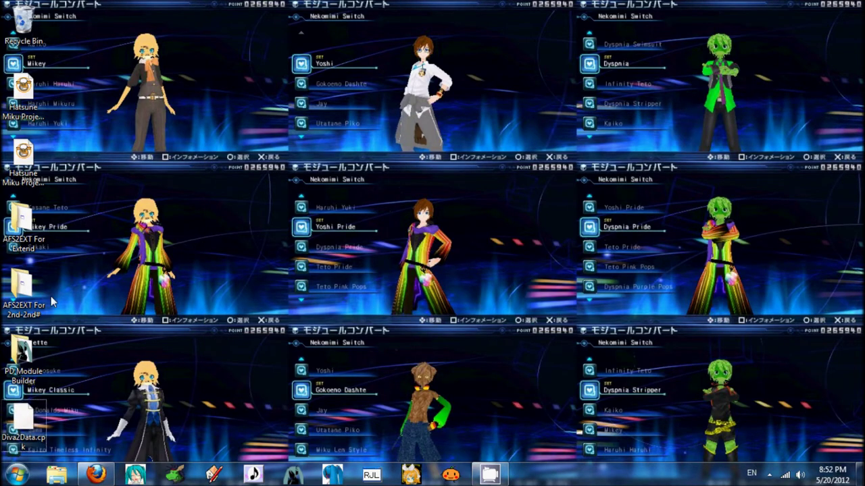
# - Launch the asf2ex application from the desktop folder AFS2EXT For 2nd-2nd#
pyautogui.moveTo(35, 291)
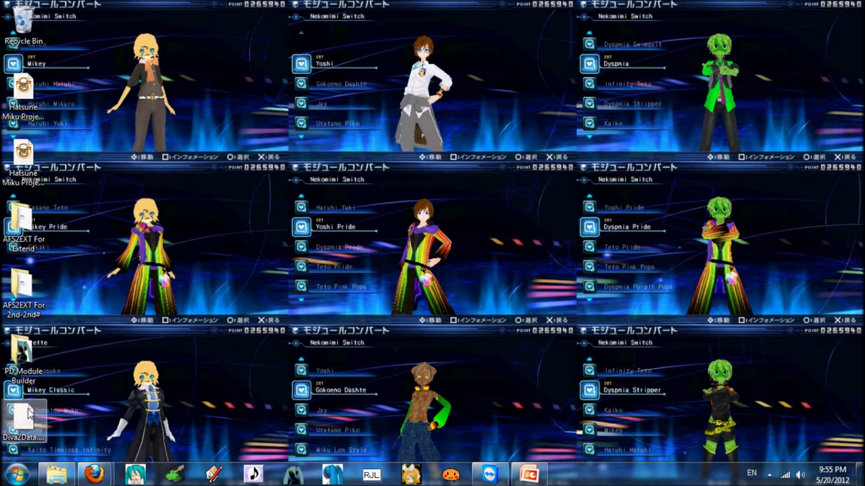
pyautogui.doubleClick(29, 288)
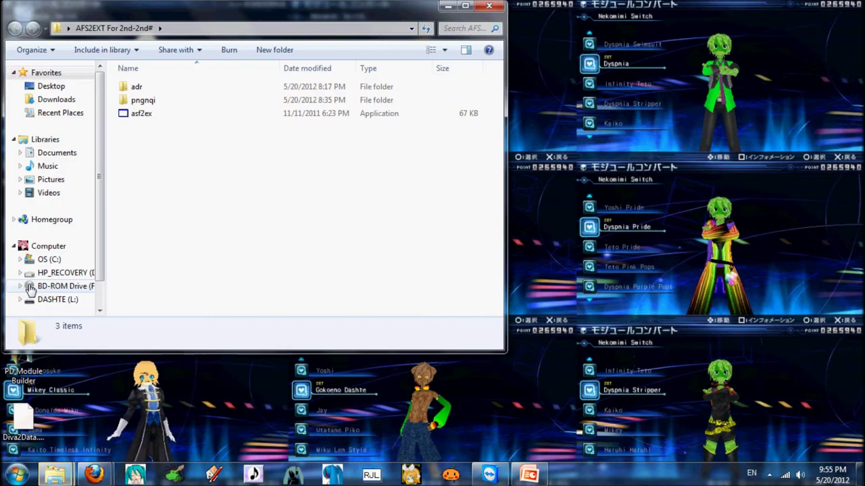
pyautogui.doubleClick(141, 115)
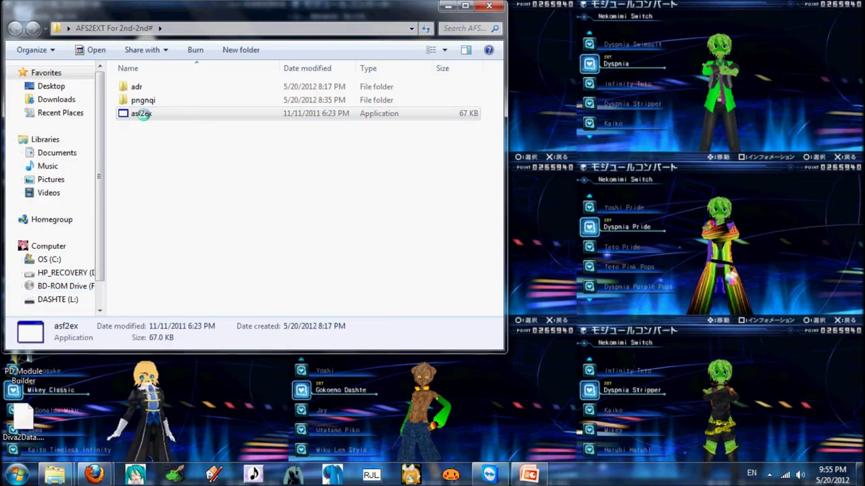
# - Load Diva2Data.cpk from the desktop into AFS2EXT, using the CPK Package File type
pyautogui.click(299, 106)
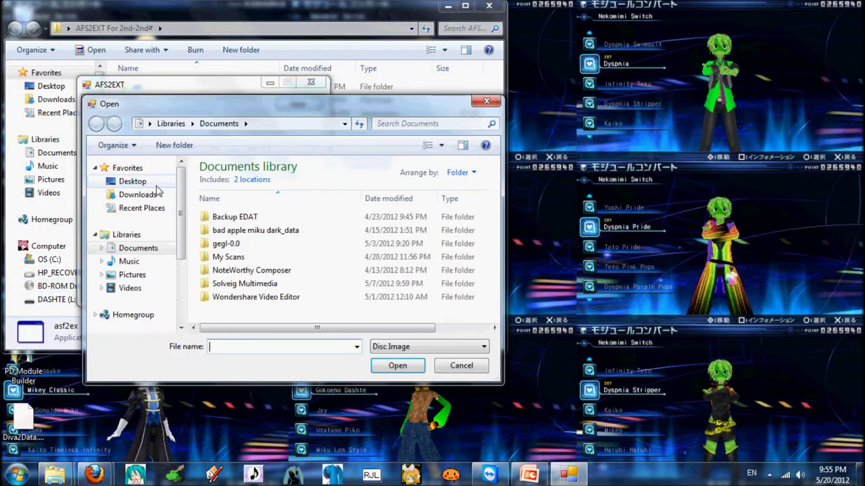
pyautogui.click(135, 181)
pyautogui.scroll(-3, 397, 284)
pyautogui.click(440, 348)
pyautogui.click(443, 366)
pyautogui.scroll(-3, 424, 260)
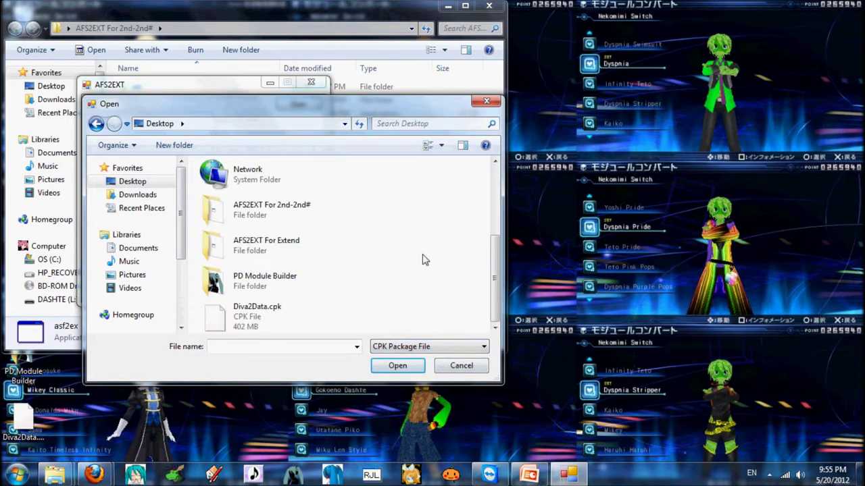
pyautogui.doubleClick(267, 320)
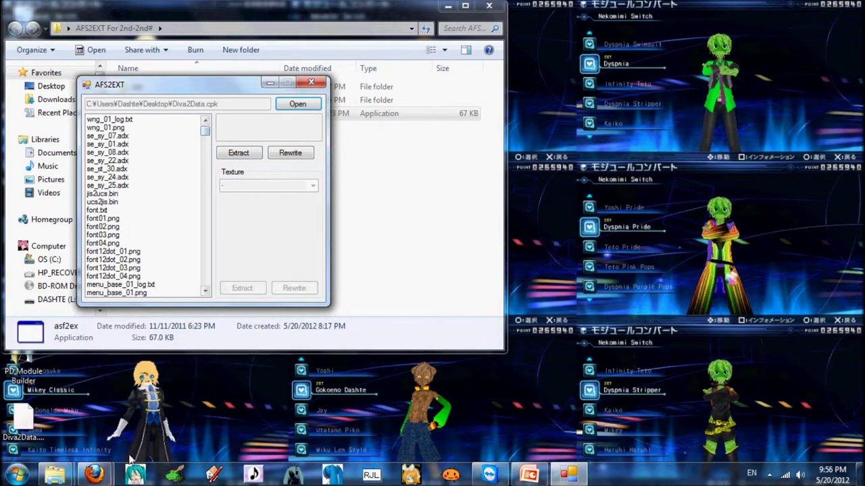
# - Switch to the Custom DLC (Module Files) wiki page in Firefox and move the AFS2EXT window clear of its skin file table
pyautogui.moveTo(95, 475)
pyautogui.click(206, 438)
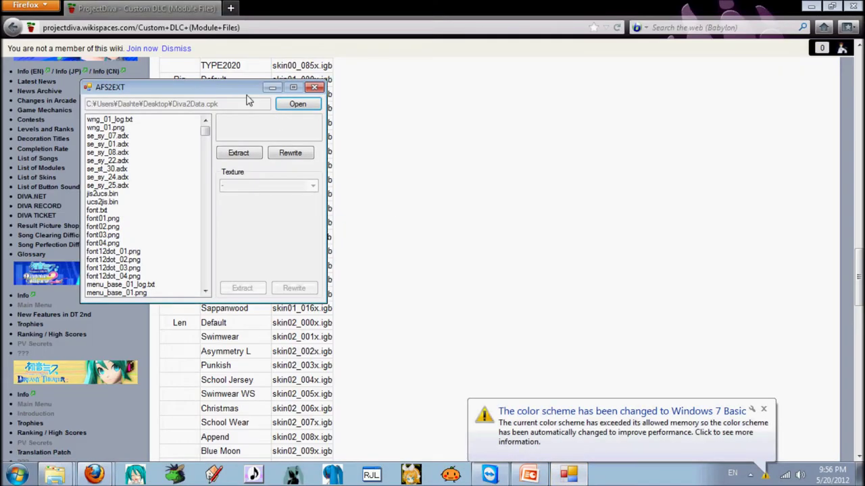
pyautogui.moveTo(246, 100); pyautogui.dragTo(606, 135)
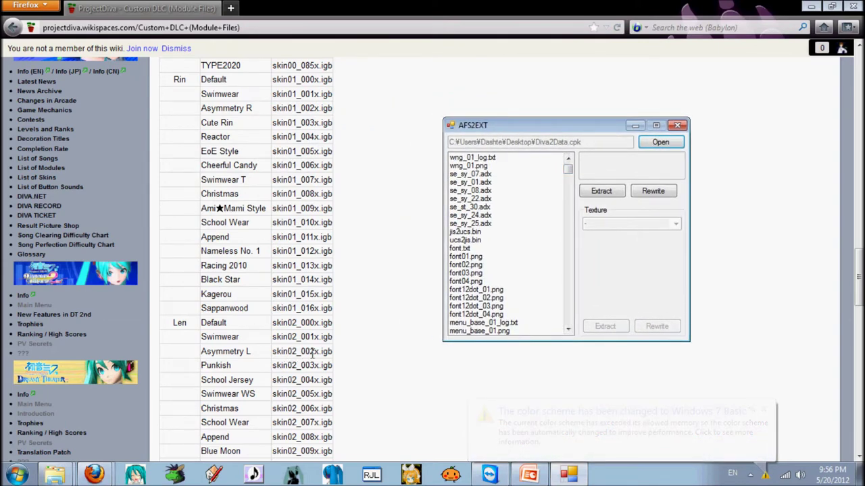
# - Find and select skin02_002b.igb in the AFS2EXT file list
pyautogui.moveTo(569, 166); pyautogui.dragTo(570, 187)
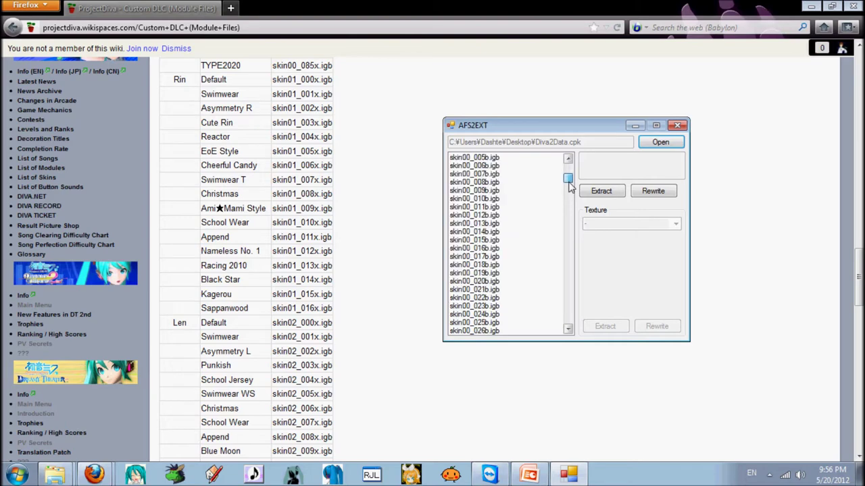
pyautogui.click(494, 257)
pyautogui.scroll(-2, 496, 264)
pyautogui.scroll(-7, 497, 264)
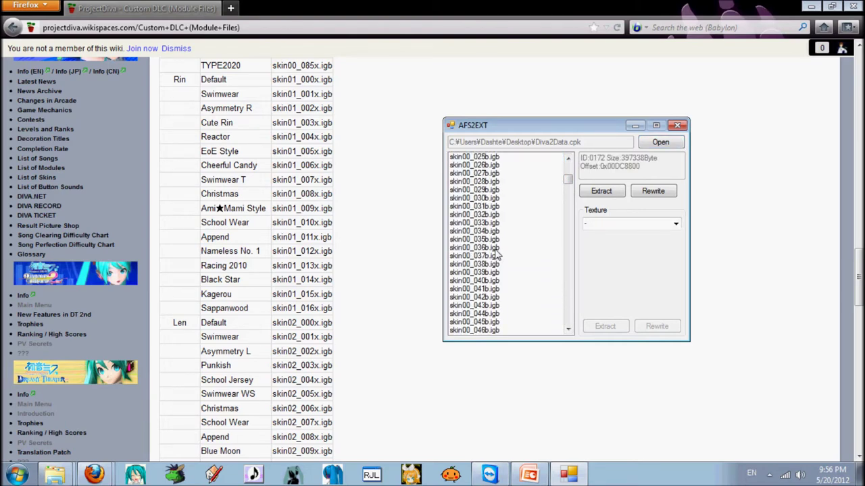
pyautogui.scroll(-6, 497, 255)
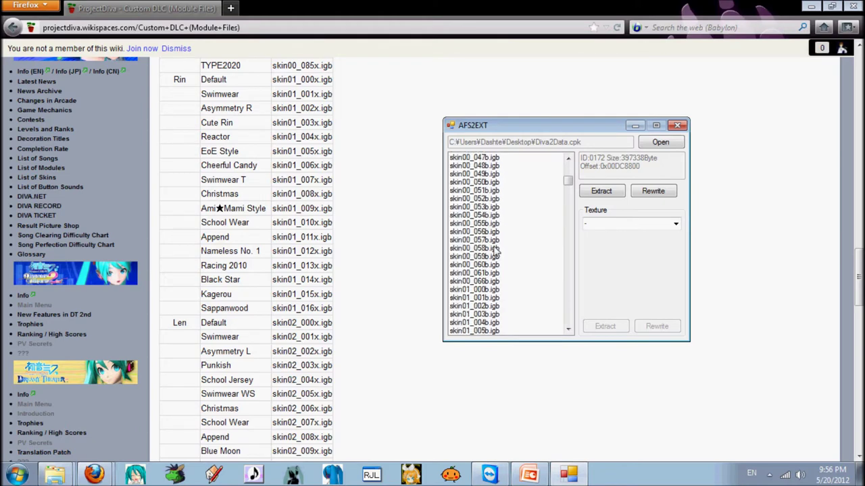
pyautogui.scroll(-4, 490, 248)
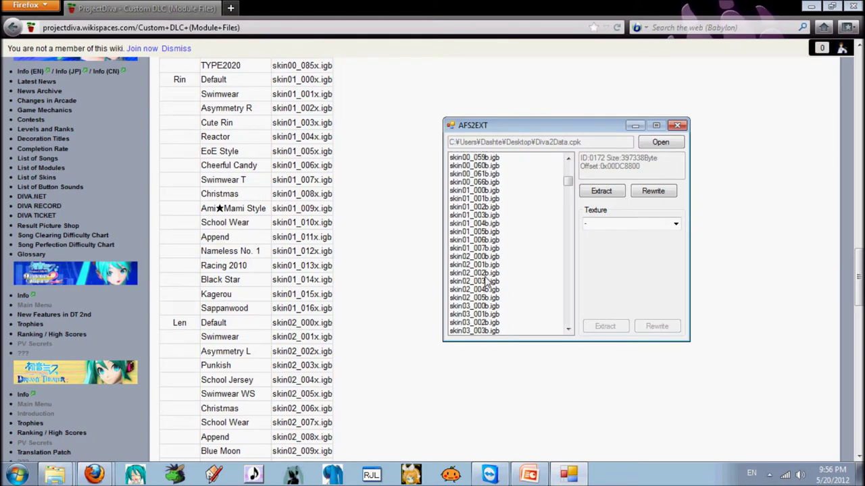
pyautogui.click(473, 273)
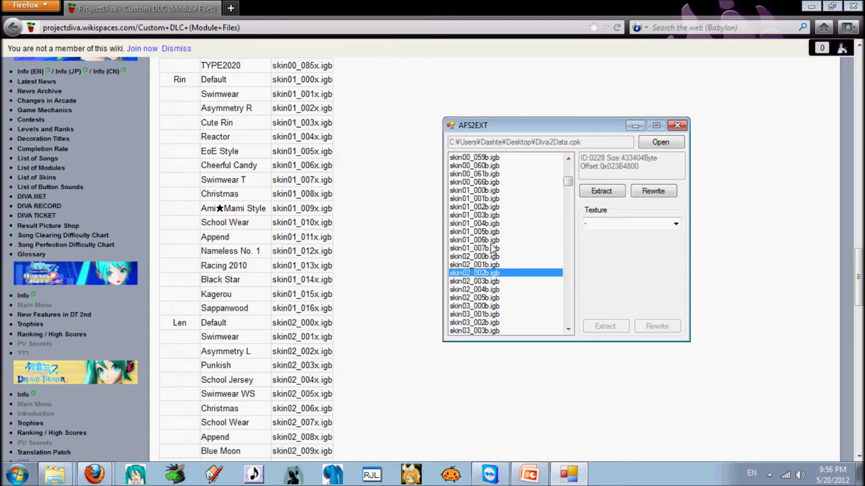
# - Preview both textures of skin02_002b.igb and select texture 0 256x256
pyautogui.click(675, 224)
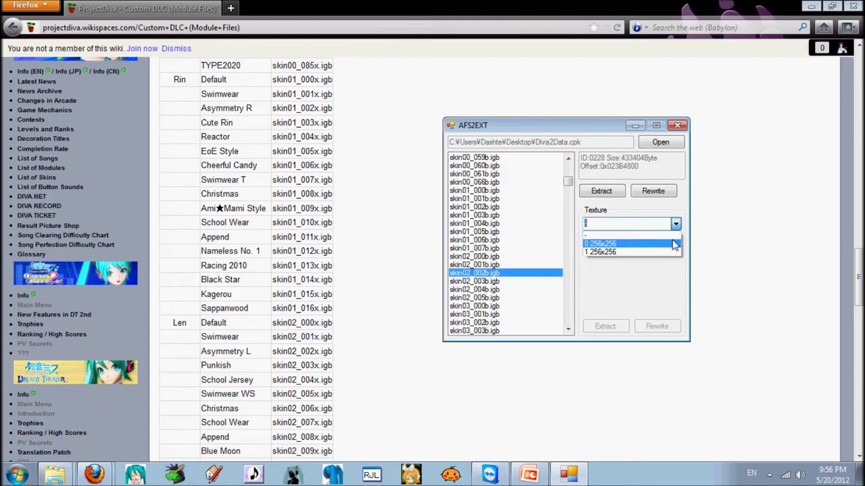
pyautogui.click(669, 243)
pyautogui.click(676, 223)
pyautogui.click(675, 251)
pyautogui.click(675, 224)
pyautogui.click(675, 243)
# - Extract the selected texture as a PNG named texture into a new desktop folder called Mikey Alt
pyautogui.click(604, 326)
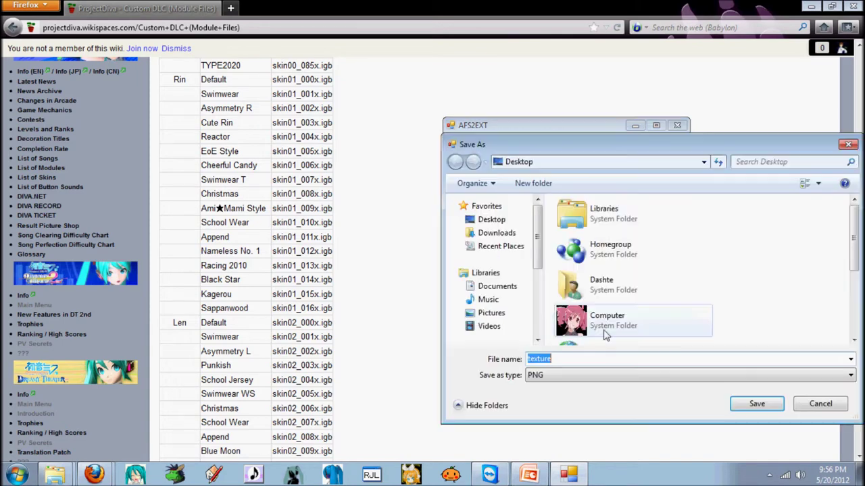
pyautogui.rightClick(753, 296)
pyautogui.moveTo(770, 240)
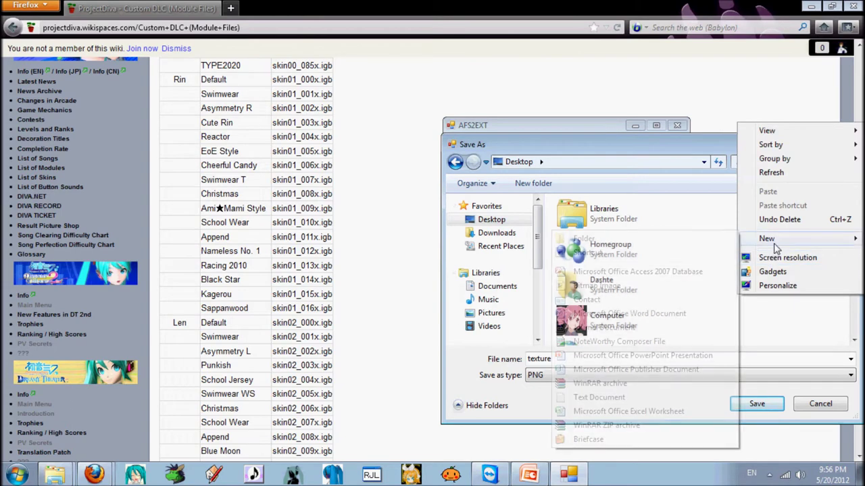
pyautogui.click(655, 243)
pyautogui.write('Mikey Alt')
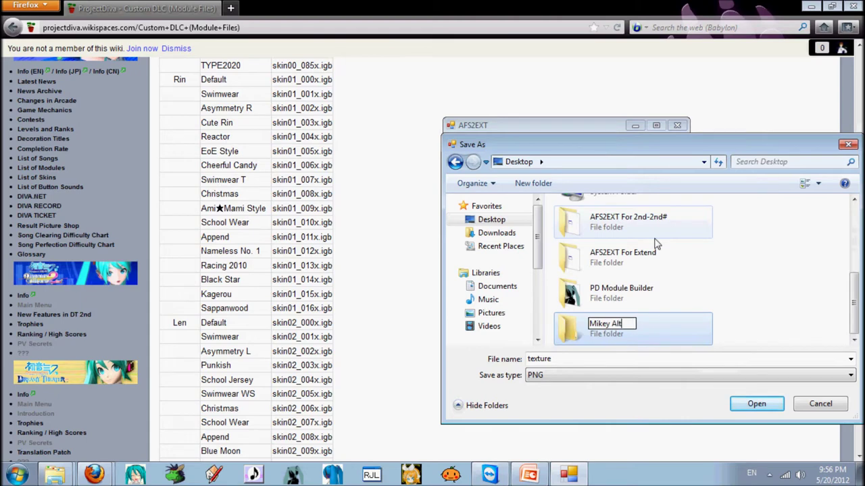
pyautogui.press('Return')
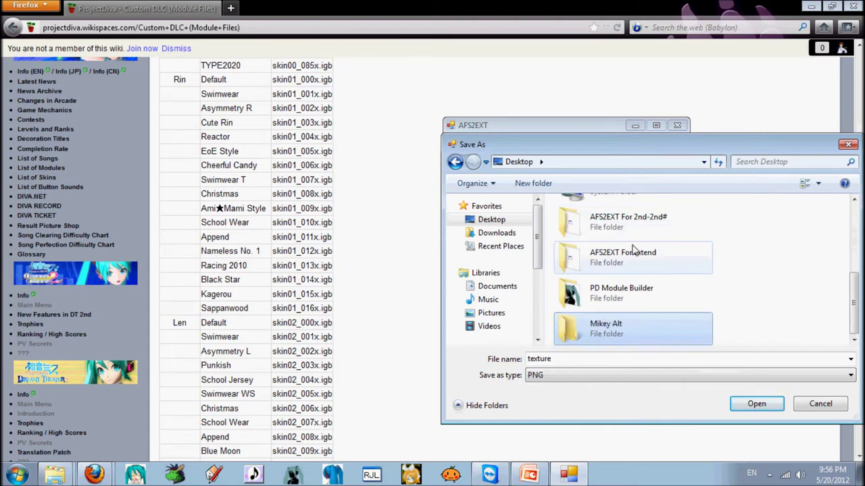
pyautogui.doubleClick(645, 332)
pyautogui.click(755, 404)
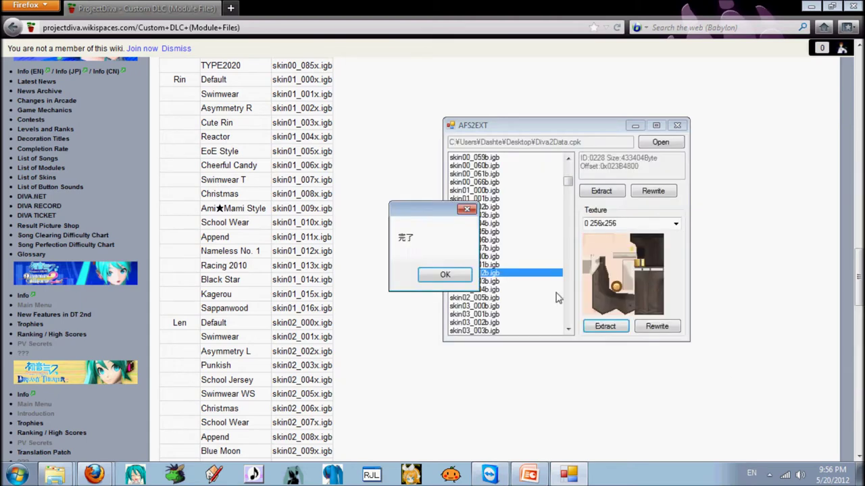
pyautogui.click(450, 273)
# - Extract texture 1 256x256 of skin02_002b.igb as texture1 into the Mikey Alt folder
pyautogui.click(675, 223)
pyautogui.click(628, 252)
pyautogui.click(612, 328)
pyautogui.click(617, 358)
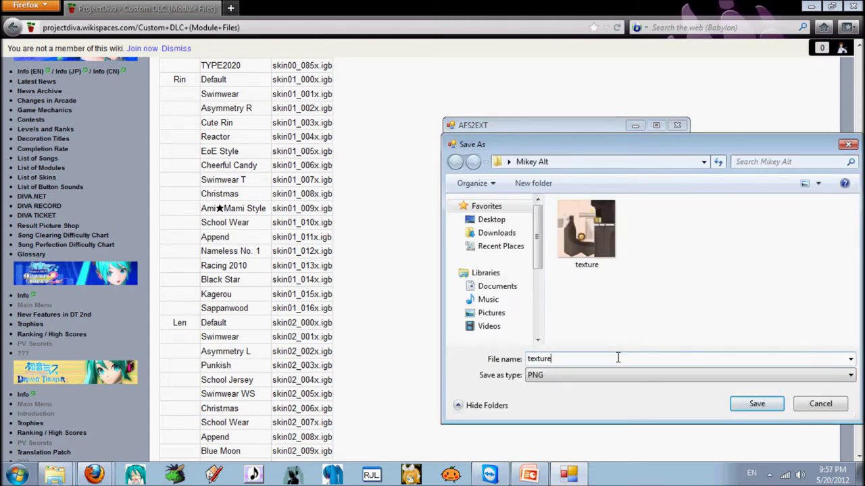
pyautogui.click(764, 403)
pyautogui.click(445, 278)
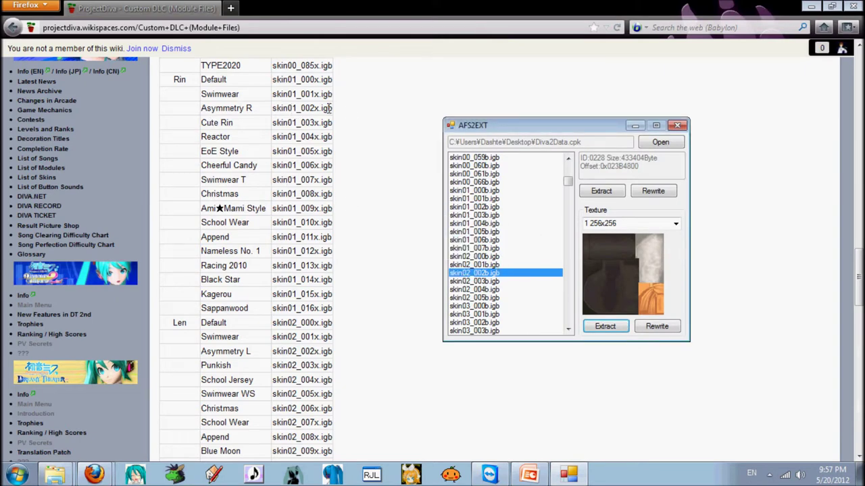
# - Find and select skin01_002h.igb in the AFS2EXT file list
pyautogui.moveTo(568, 182); pyautogui.dragTo(556, 202)
pyautogui.click(487, 165)
pyautogui.scroll(2, 490, 177)
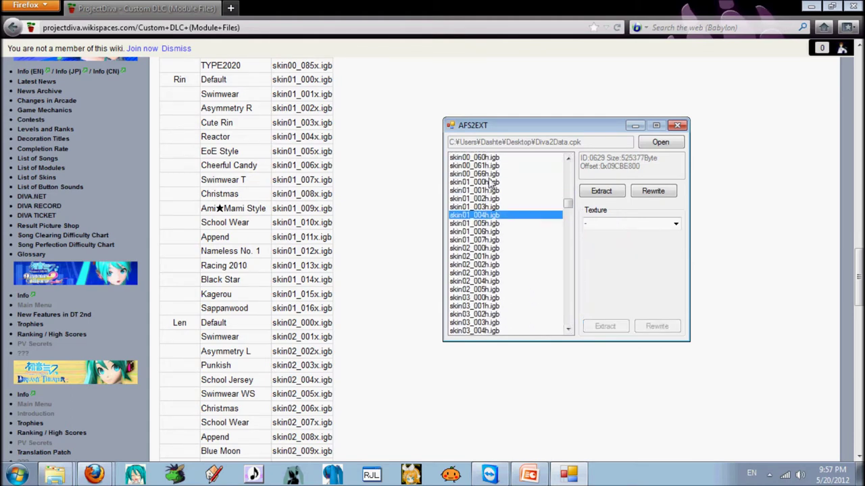
pyautogui.click(488, 200)
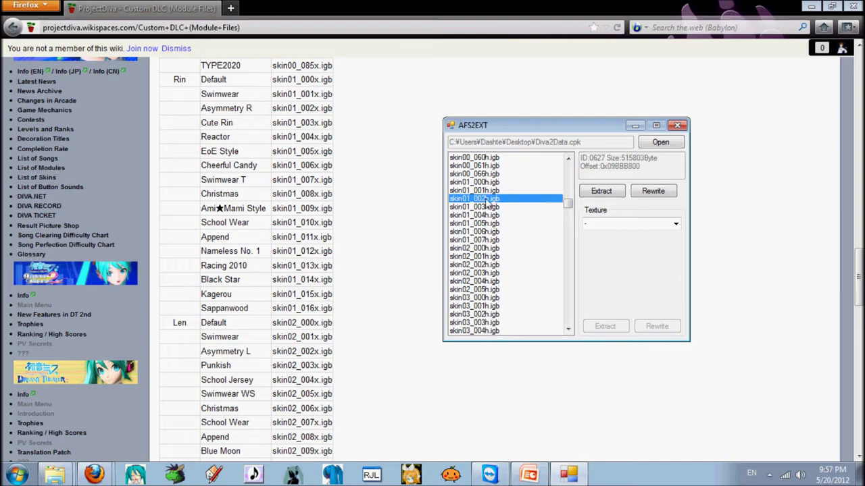
# - Preview the textures of skin01_002h.igb and select texture 0
pyautogui.click(675, 225)
pyautogui.click(672, 251)
pyautogui.click(675, 224)
pyautogui.click(674, 260)
pyautogui.click(676, 224)
pyautogui.click(675, 245)
pyautogui.click(675, 224)
pyautogui.click(674, 245)
# - Extract texture 0 of skin01_002h.igb as a PNG named texture2 into the Mikey Alt folder
pyautogui.click(605, 327)
pyautogui.click(586, 360)
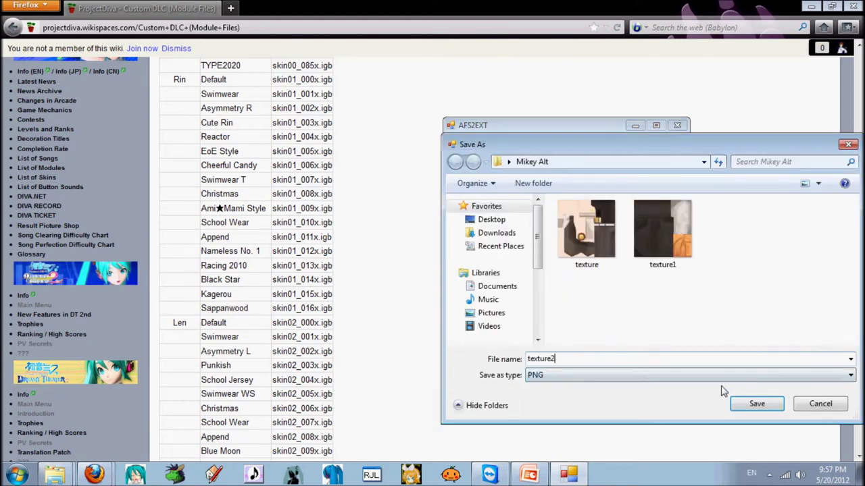
pyautogui.click(743, 402)
pyautogui.click(445, 276)
# - Extract texture 1 256x256 of skin01_002h.igb as a PNG named texture3 into the Mikey Alt folder
pyautogui.click(668, 224)
pyautogui.click(624, 248)
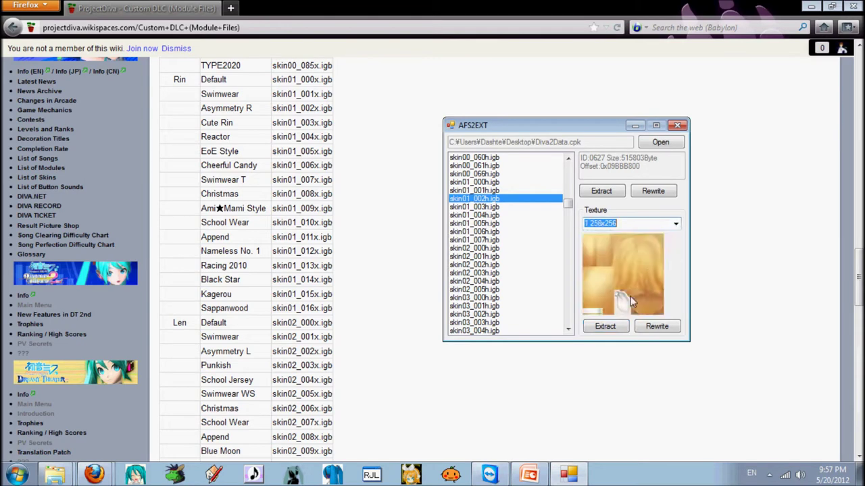
pyautogui.click(598, 334)
pyautogui.click(599, 354)
pyautogui.write('1')
pyautogui.click(743, 403)
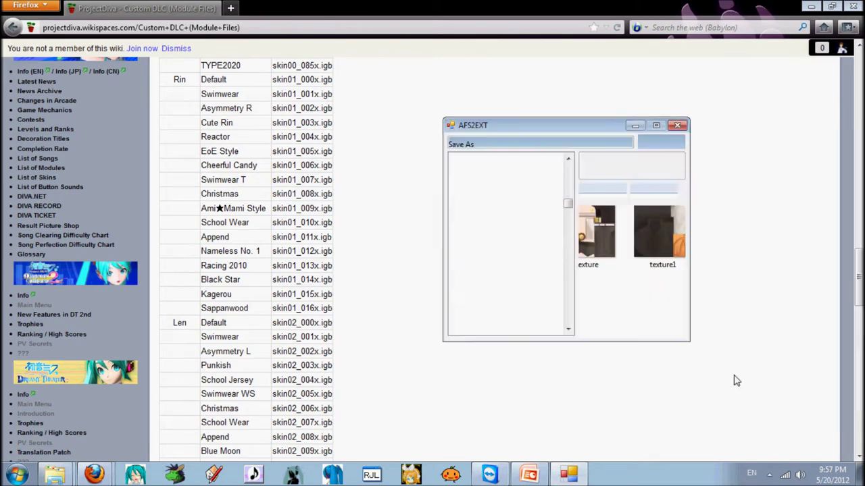
pyautogui.click(445, 275)
# - Extract texture 2 128x64 of skin01_002h.igb as a PNG named texture4 into the Mikey Alt folder
pyautogui.click(675, 226)
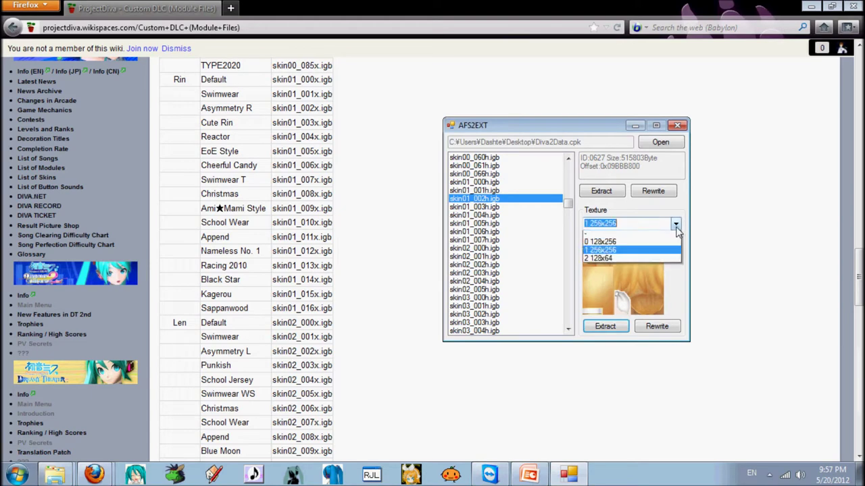
pyautogui.click(629, 258)
pyautogui.click(605, 326)
pyautogui.click(613, 358)
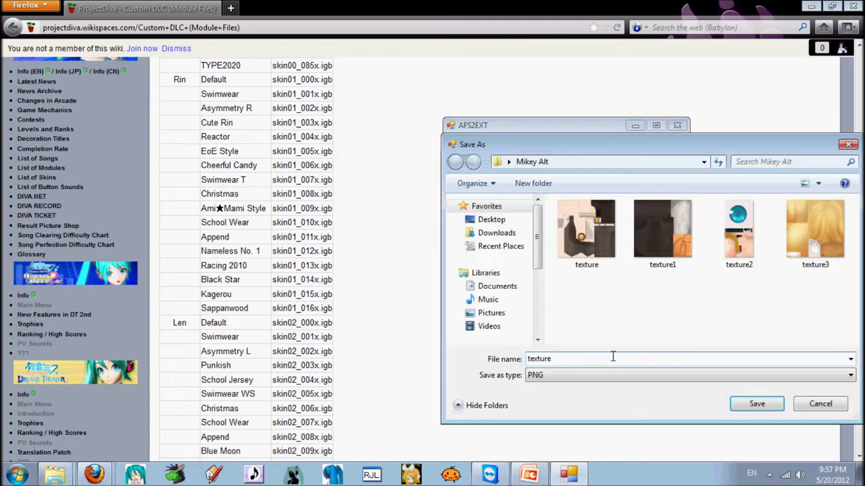
pyautogui.write('4')
pyautogui.click(757, 404)
pyautogui.click(443, 274)
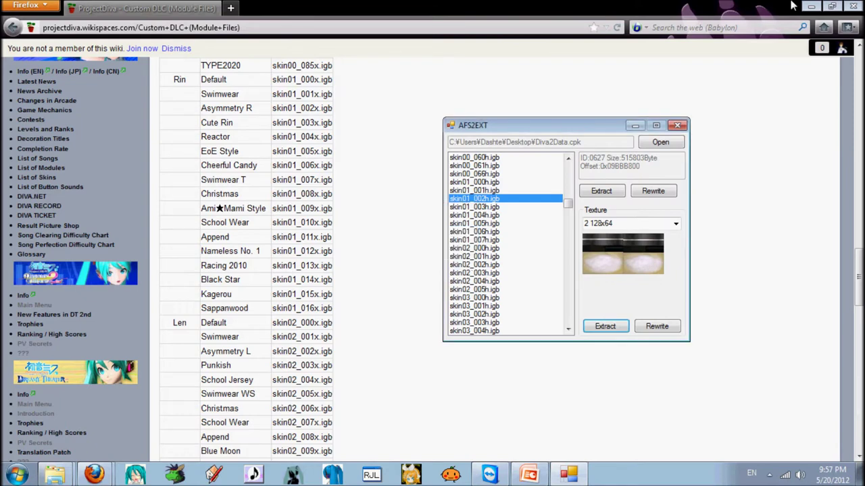
# - Minimize the browser, the AFS2EXT For 2nd-2nd# folder and the AFS2EXT program to clear the desktop
pyautogui.click(810, 6)
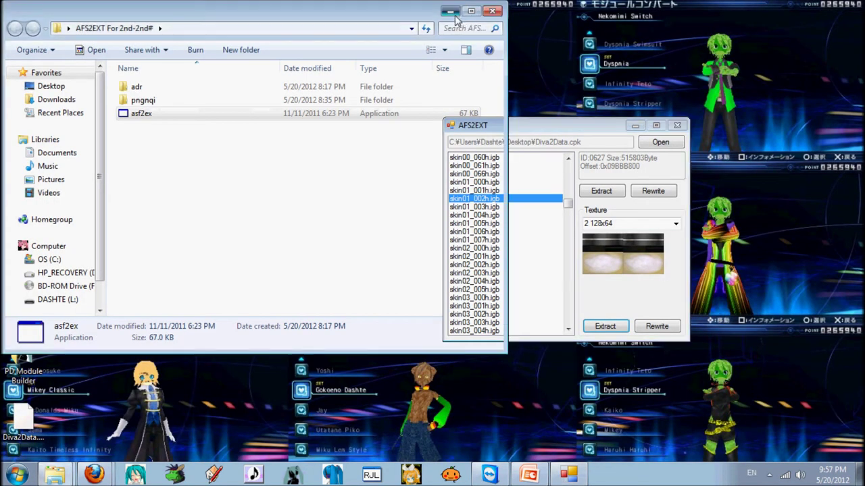
pyautogui.click(451, 12)
pyautogui.moveTo(552, 124); pyautogui.dragTo(477, 132)
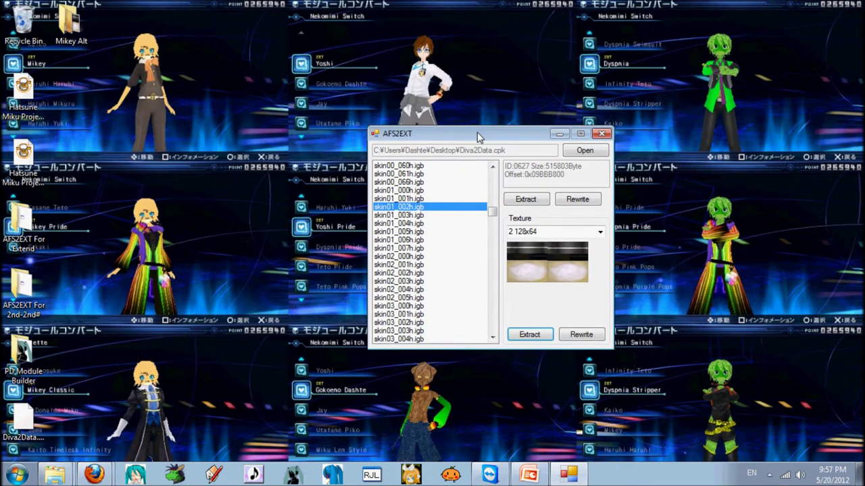
pyautogui.click(559, 134)
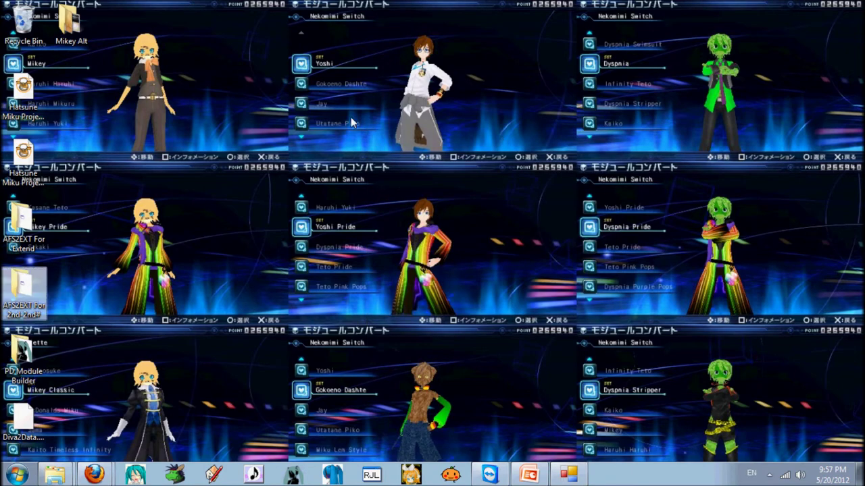
# - Open the Mikey Alt folder from the desktop and open all five extracted textures, texture to texture4
pyautogui.doubleClick(71, 21)
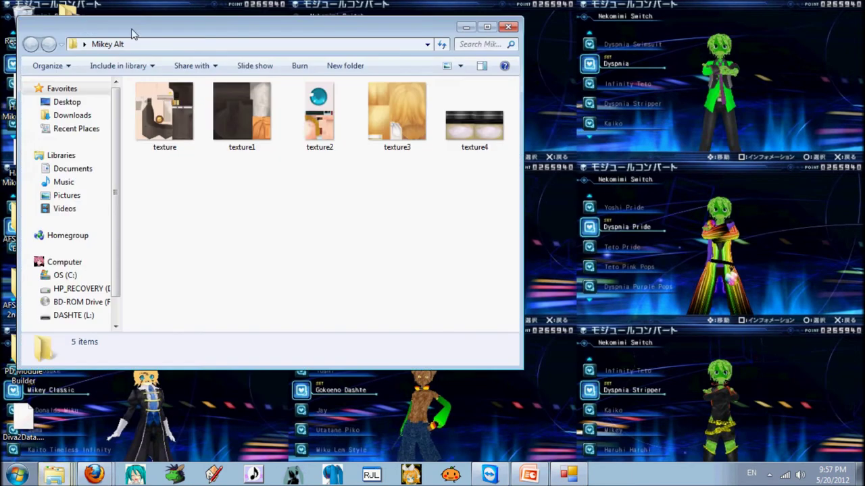
pyautogui.moveTo(487, 188); pyautogui.dragTo(168, 113)
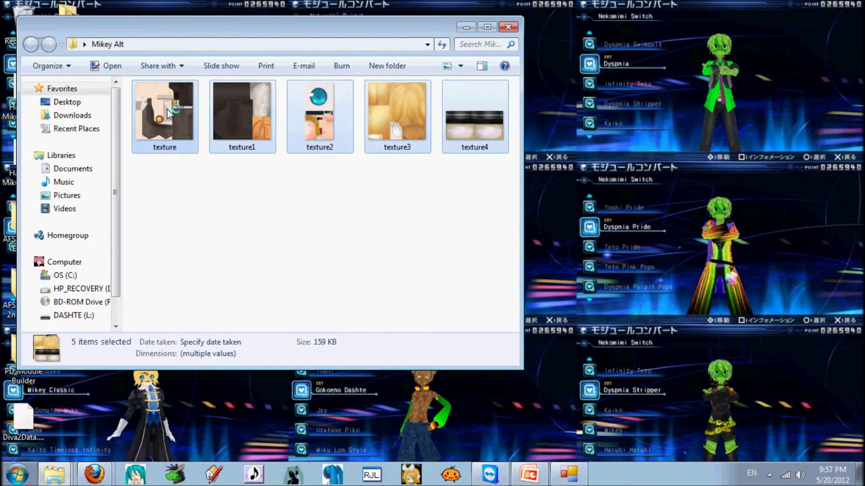
pyautogui.doubleClick(168, 113)
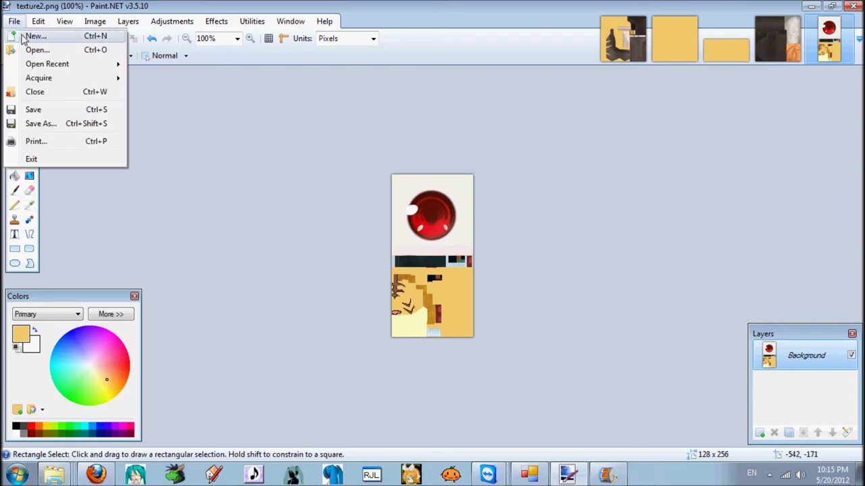
# - Save the edited texture2.png in Paint.NET and return to the desktop
pyautogui.click(50, 114)
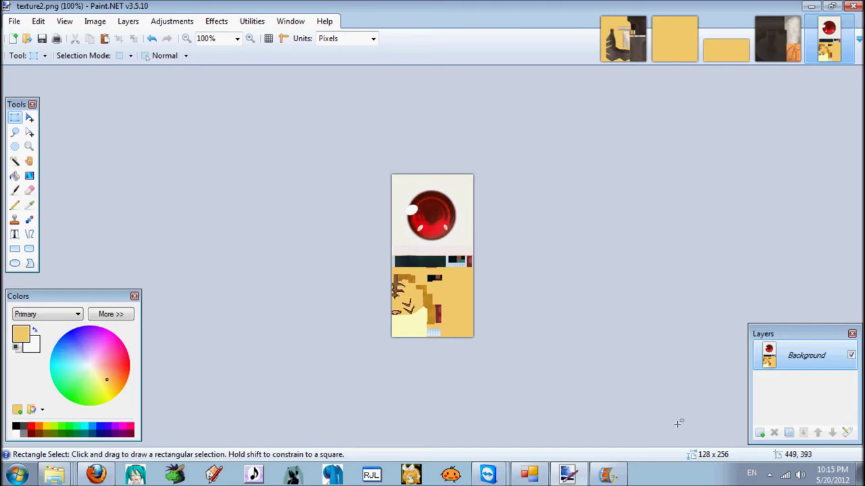
pyautogui.click(859, 475)
pyautogui.rightClick(608, 475)
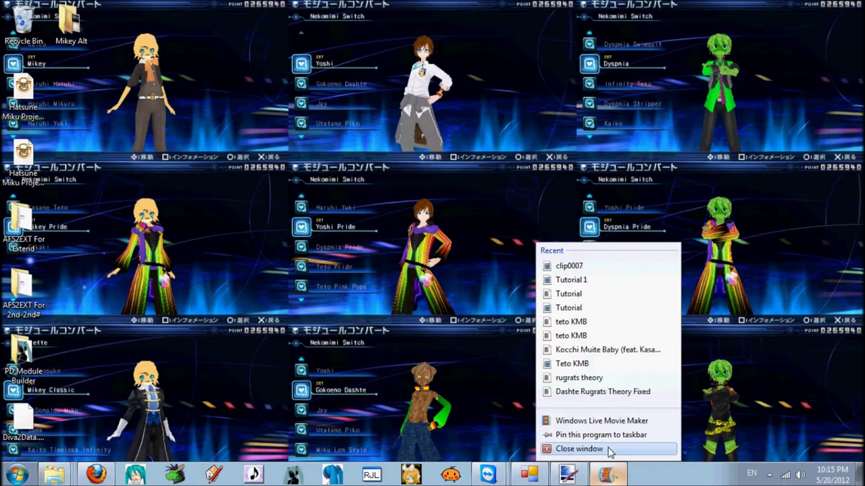
pyautogui.click(579, 449)
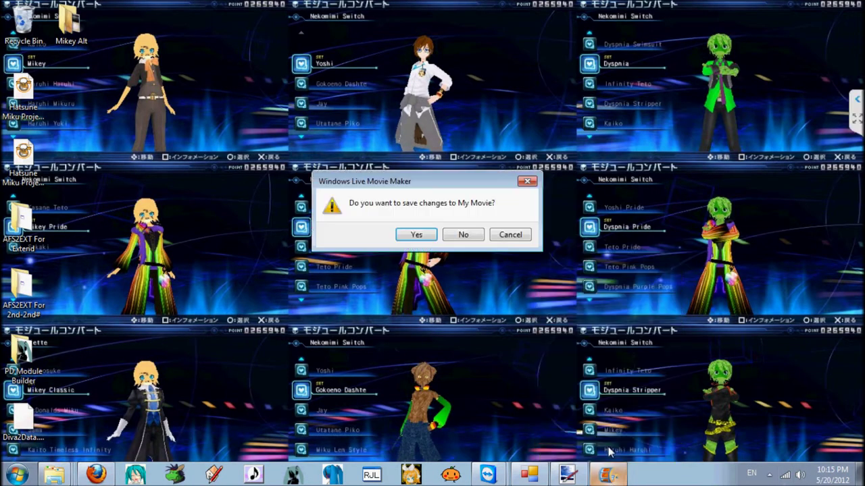
pyautogui.click(500, 240)
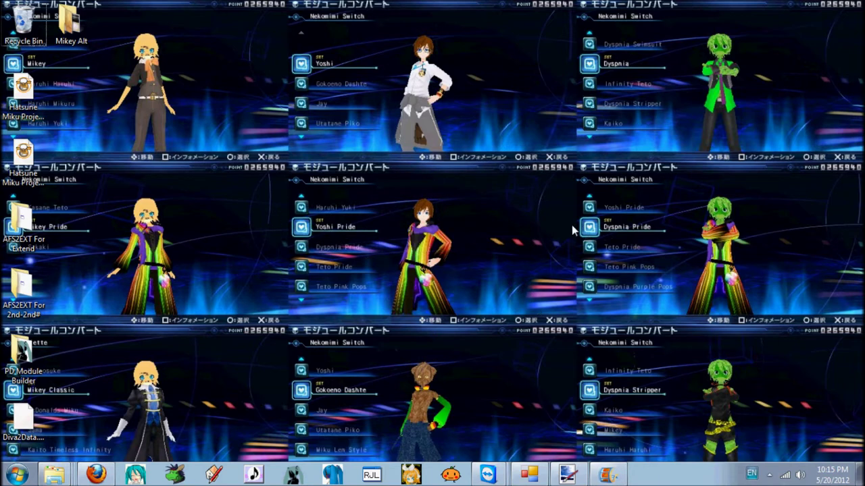
# - Copy all five edited textures from the Mikey Alt folder
pyautogui.doubleClick(69, 23)
pyautogui.hotkey('ctrl', 'a')
pyautogui.moveTo(326, 35); pyautogui.dragTo(442, 57)
pyautogui.moveTo(597, 253); pyautogui.dragTo(264, 127)
pyautogui.rightClick(263, 127)
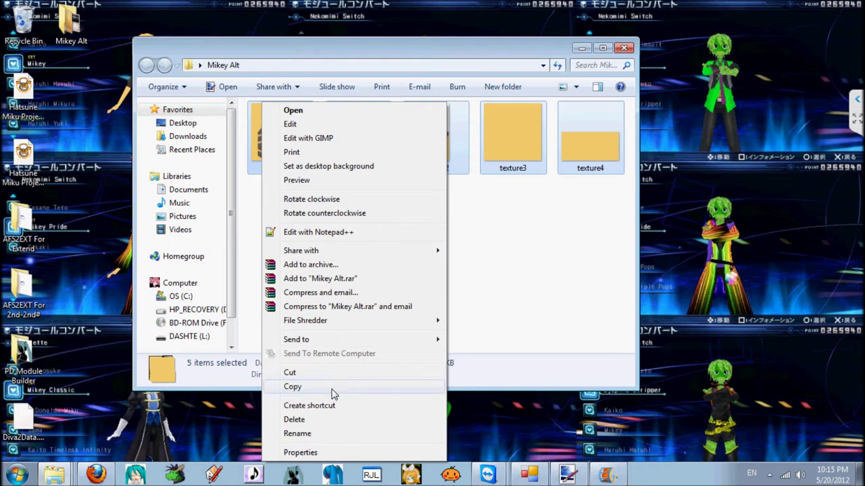
pyautogui.click(326, 393)
pyautogui.click(340, 315)
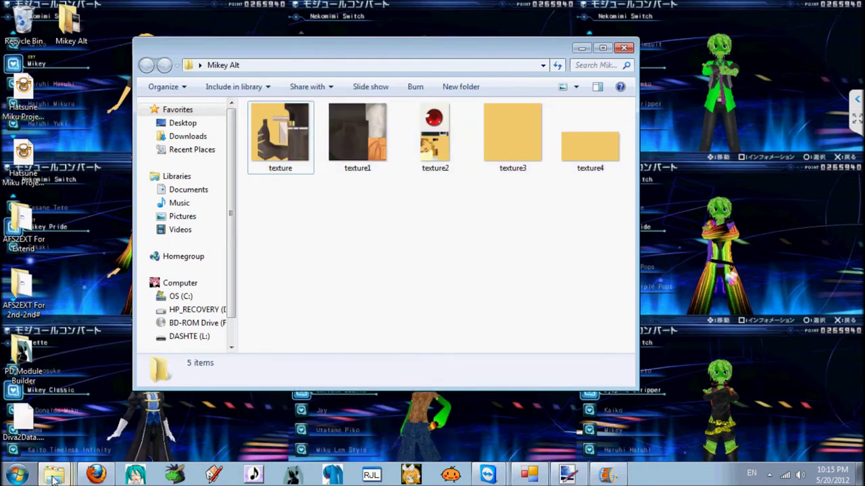
# - Switch to the AFS2EXT For 2nd-2nd# folder and paste the copied textures into its pngnqi subfolder
pyautogui.moveTo(54, 477)
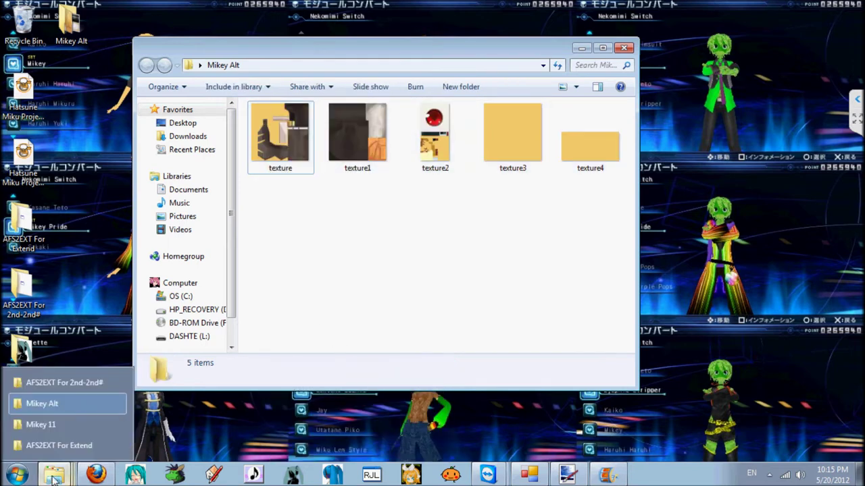
pyautogui.click(70, 383)
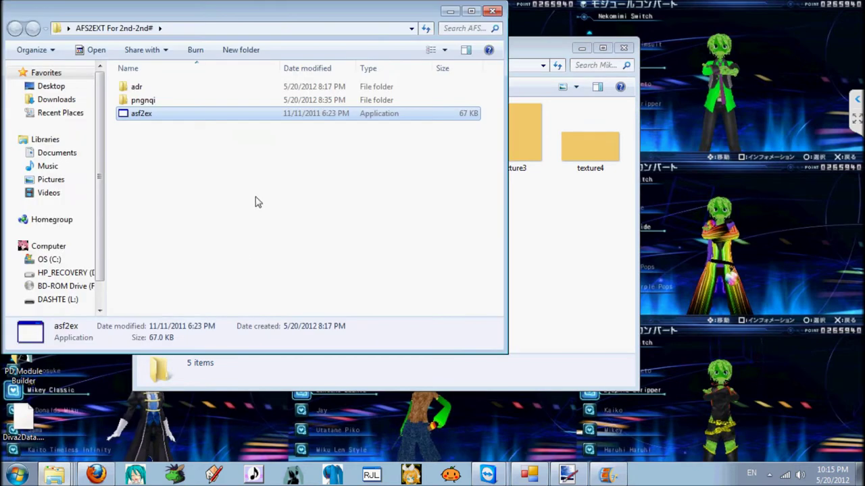
pyautogui.moveTo(256, 19); pyautogui.dragTo(431, 49)
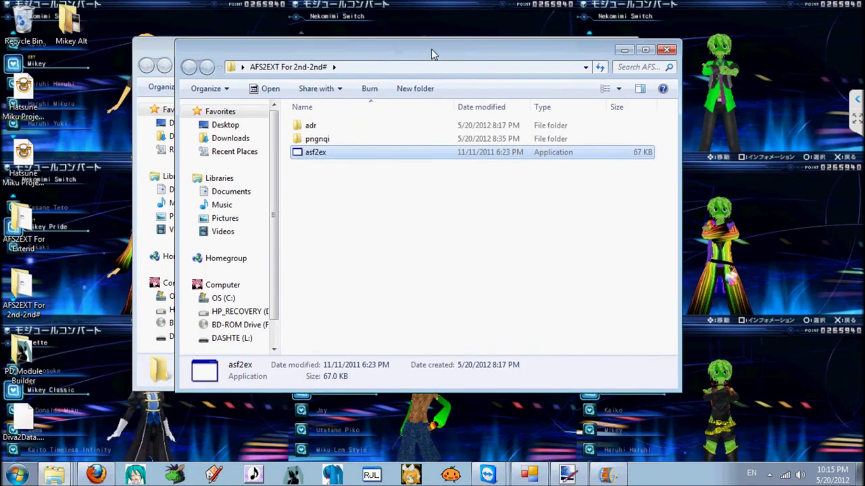
pyautogui.doubleClick(376, 138)
pyautogui.hotkey('ctrl', 'v')
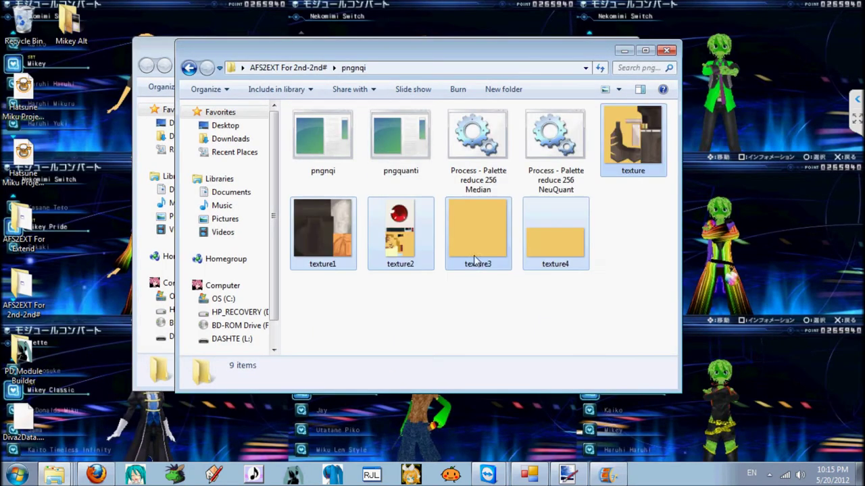
# - Process the five textures with both the Palette reduce 256 Median and the Palette reduce 256 NeuQuant scripts
pyautogui.moveTo(550, 234); pyautogui.dragTo(499, 159)
pyautogui.moveTo(554, 235); pyautogui.dragTo(549, 159)
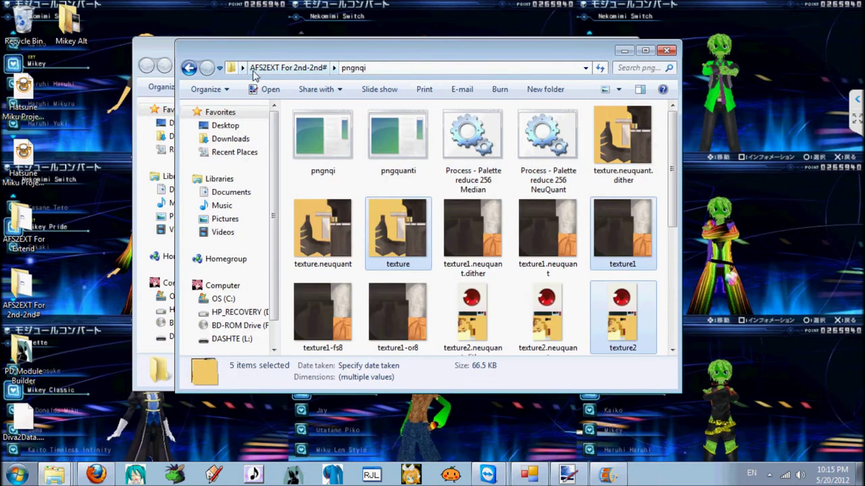
# - Switch to AFS2EXT and select texture 0 256x256 of skin02_002b.igb
pyautogui.click(536, 473)
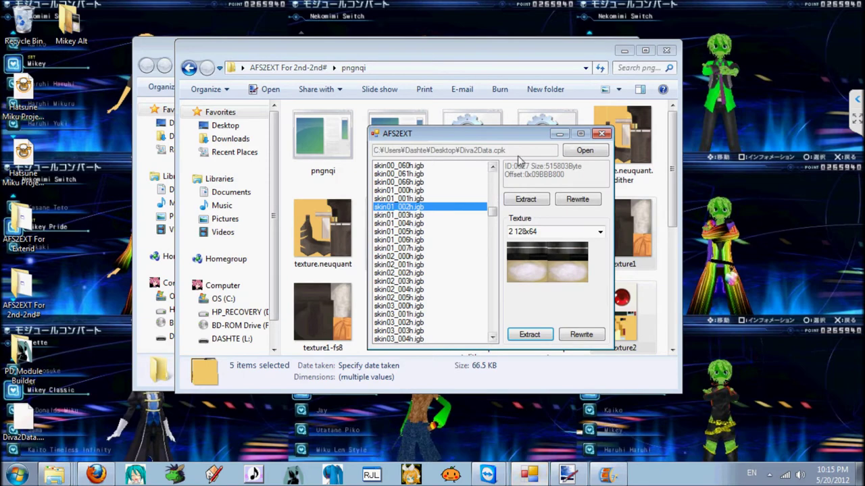
pyautogui.moveTo(495, 213); pyautogui.dragTo(492, 190)
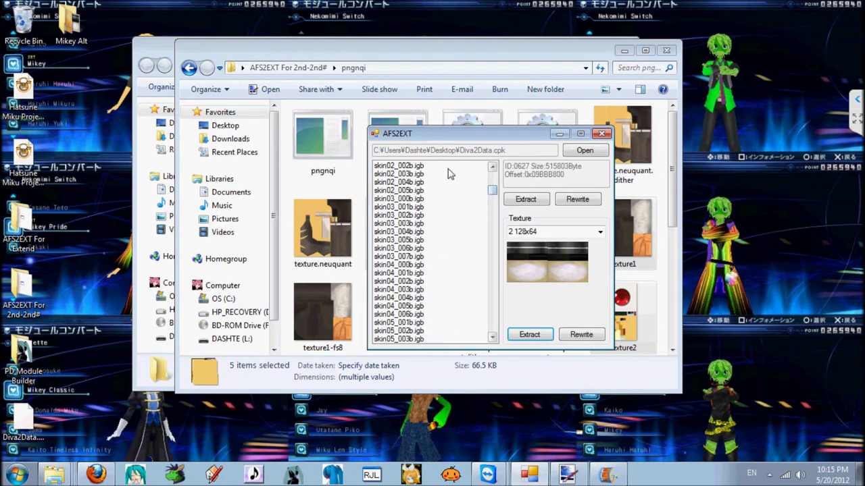
pyautogui.click(445, 168)
pyautogui.click(600, 232)
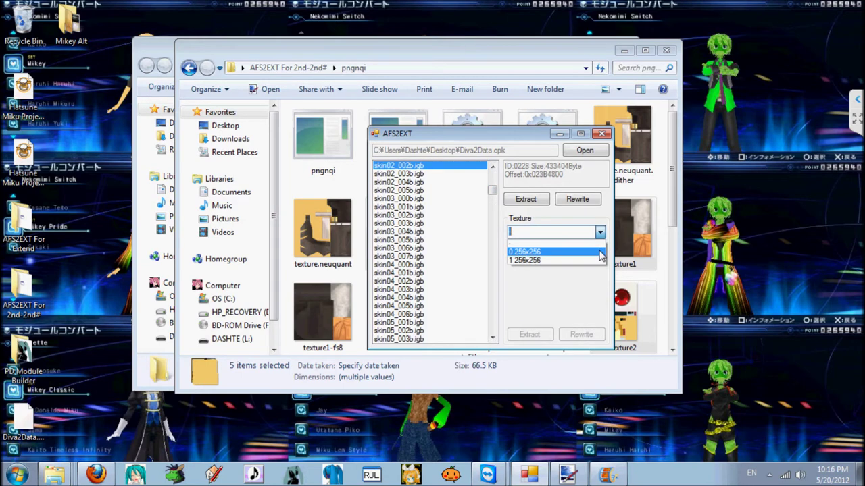
pyautogui.click(601, 250)
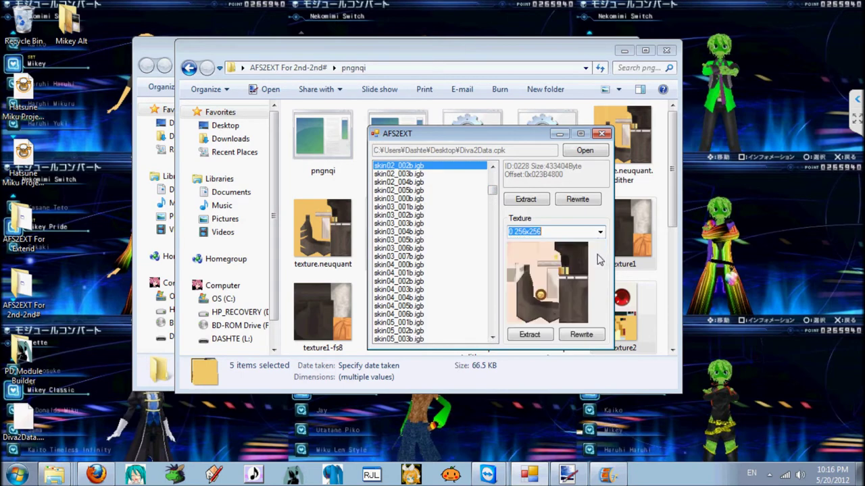
# - Rewrite texture 0 of skin02_002b.igb with texture.neuquant.dither from the pngnqi folder in AFS2EXT For 2nd-2nd#
pyautogui.click(581, 335)
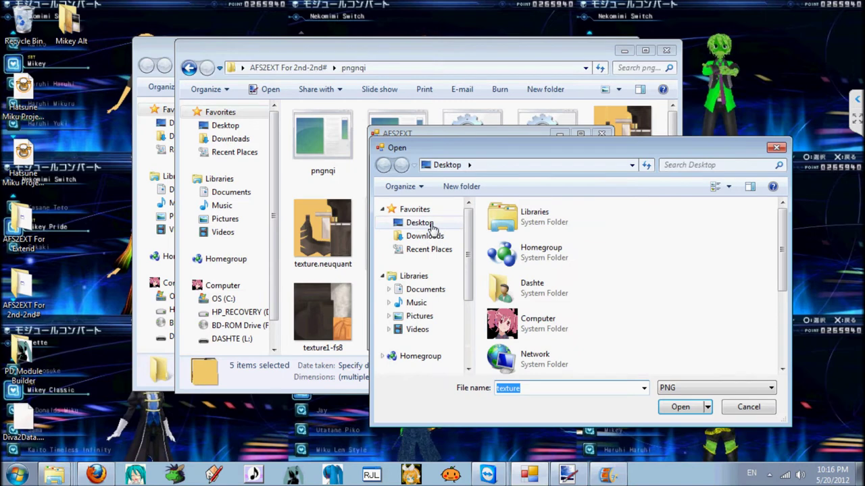
pyautogui.click(433, 227)
pyautogui.scroll(-3, 653, 276)
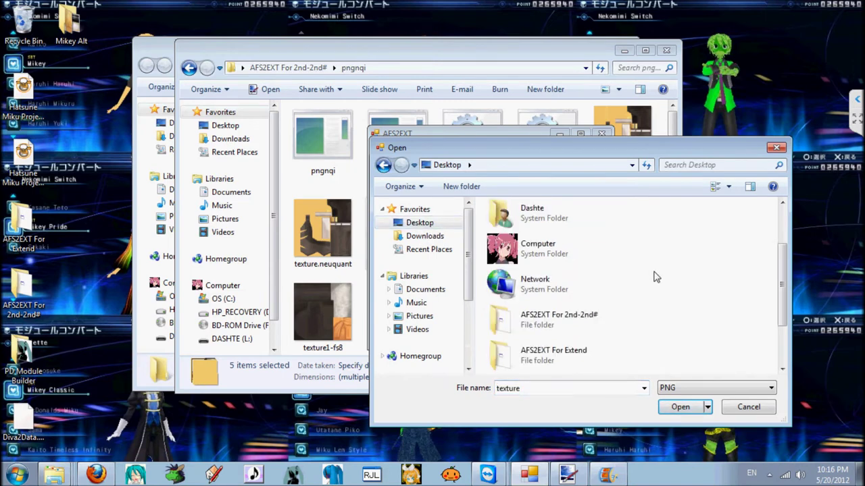
pyautogui.doubleClick(576, 260)
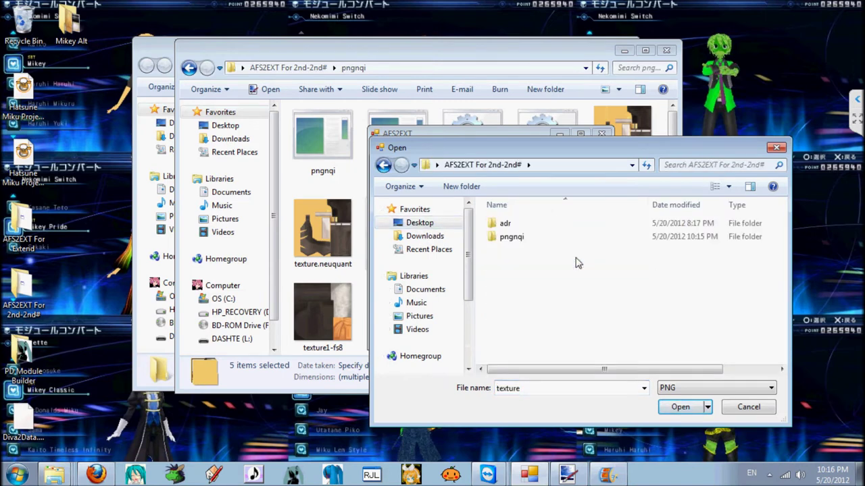
pyautogui.doubleClick(507, 237)
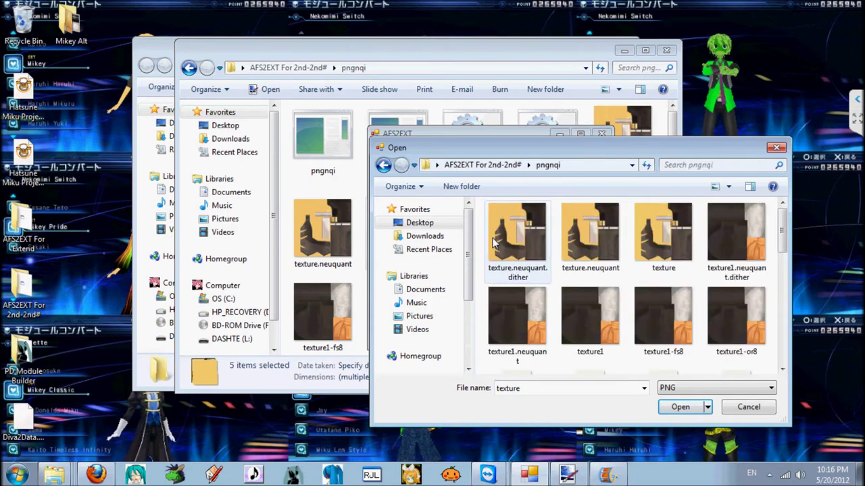
pyautogui.moveTo(533, 139); pyautogui.dragTo(603, 139)
pyautogui.doubleClick(568, 235)
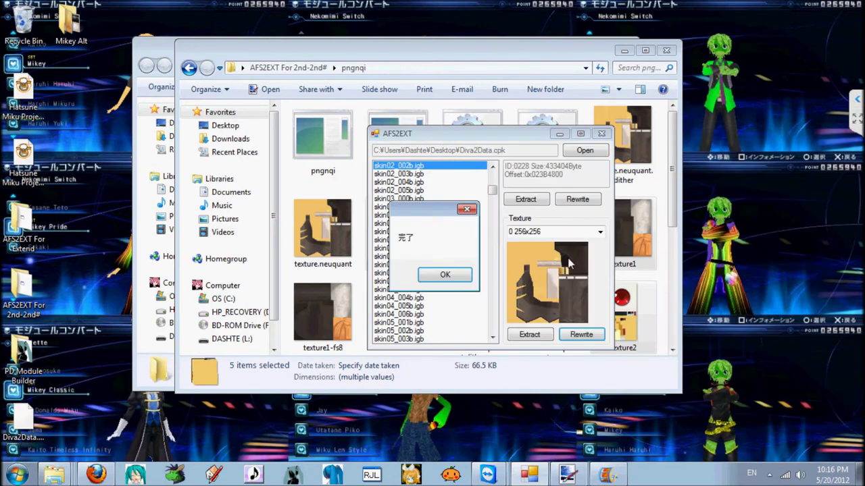
pyautogui.click(466, 277)
# - Rewrite texture 1 256x256 of skin02_002b.igb with texture1.neuquant.dither from the pngnqi folder
pyautogui.click(599, 232)
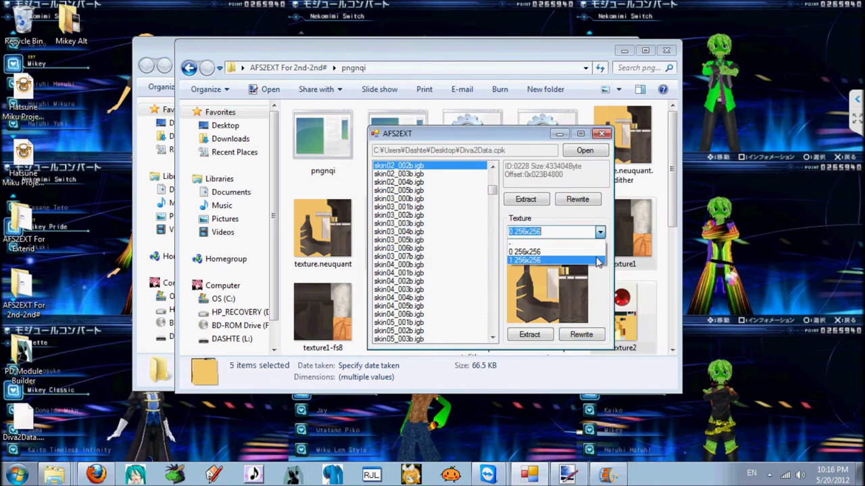
pyautogui.click(581, 260)
pyautogui.click(599, 232)
pyautogui.click(599, 253)
pyautogui.click(599, 232)
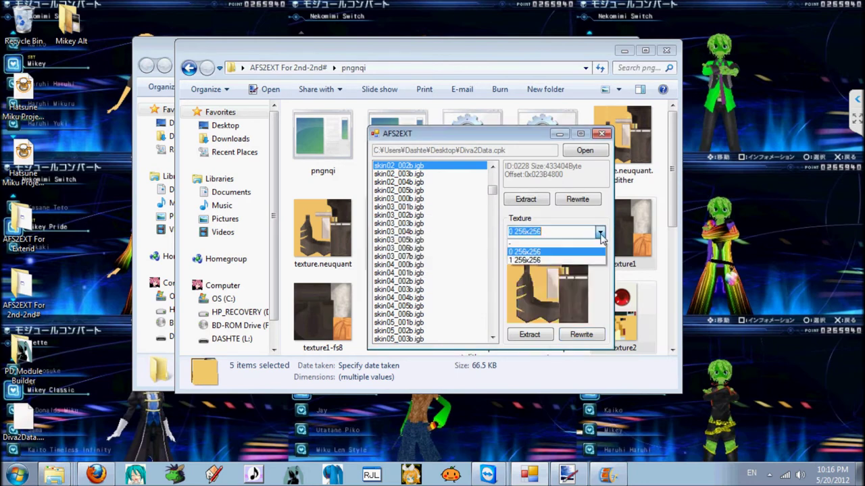
pyautogui.click(594, 261)
pyautogui.click(580, 335)
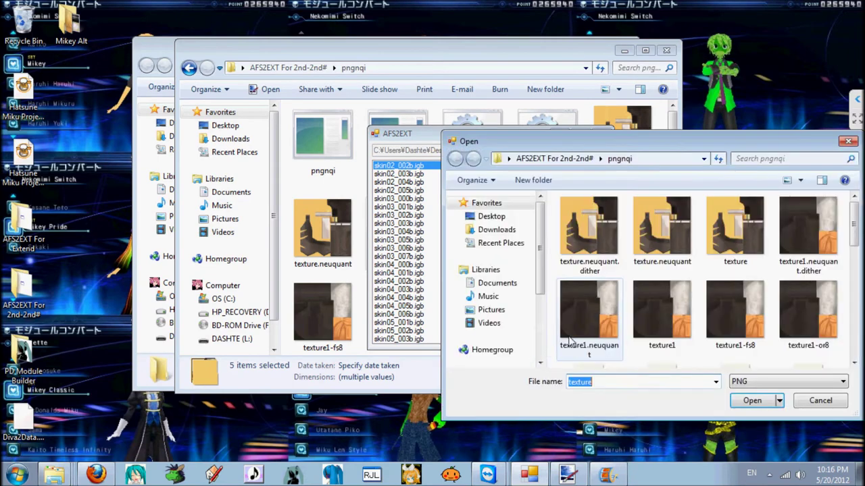
pyautogui.doubleClick(805, 231)
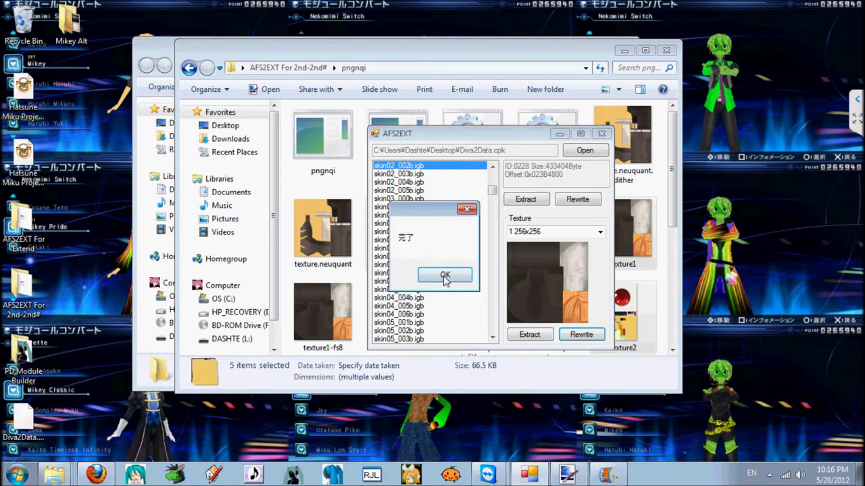
# - Check the rewritten textures of skin02_002b.igb in the texture preview
pyautogui.click(444, 275)
pyautogui.click(599, 231)
pyautogui.click(601, 256)
pyautogui.click(599, 232)
pyautogui.click(600, 262)
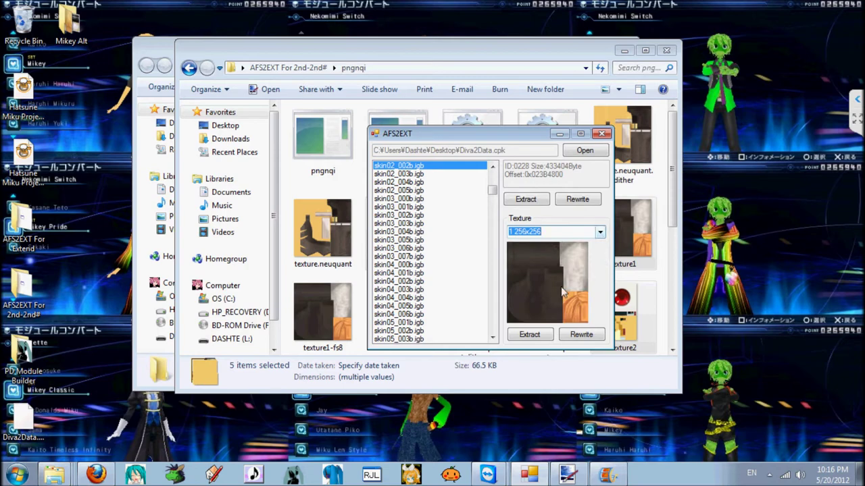
# - Extract skin02_002b.igb into the Mikey Alt folder on the Desktop
pyautogui.click(536, 204)
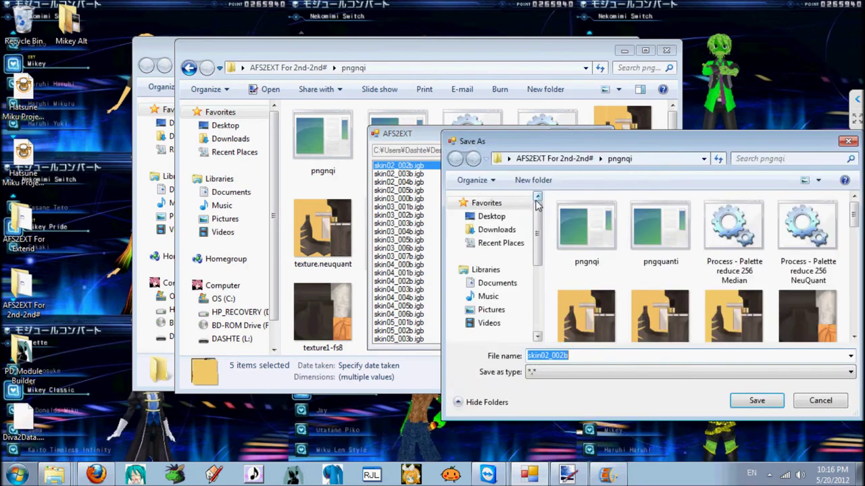
pyautogui.click(515, 218)
pyautogui.scroll(-5, 751, 280)
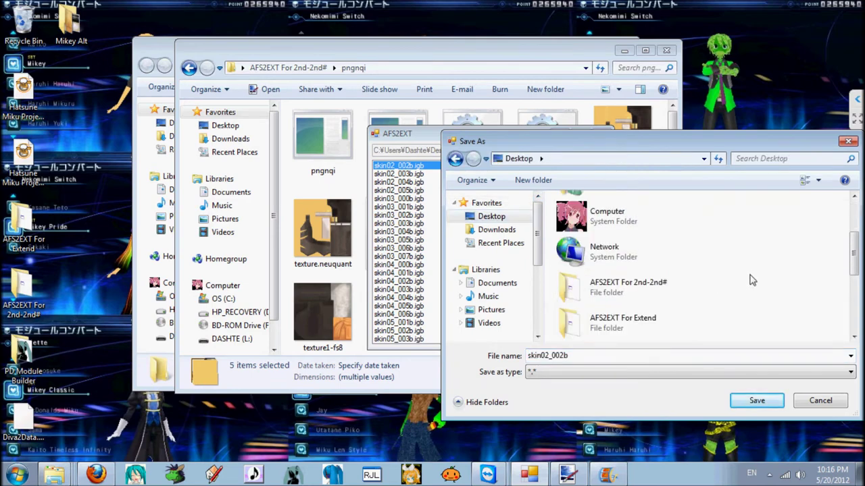
pyautogui.doubleClick(650, 260)
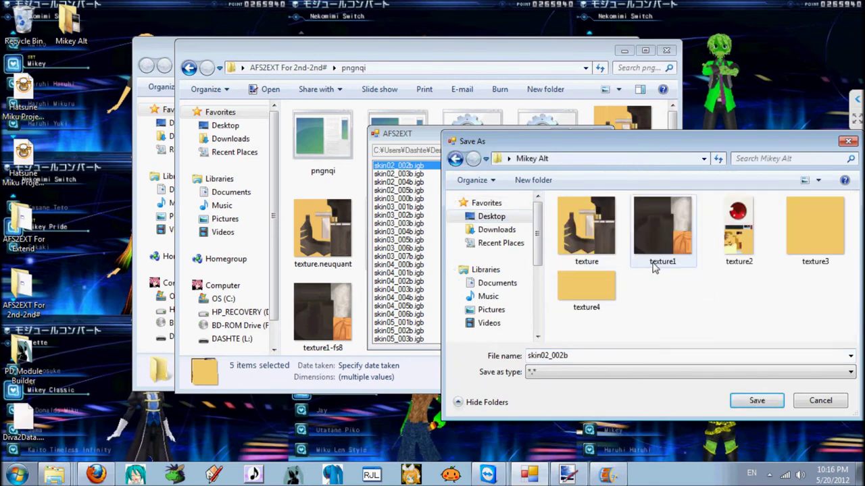
pyautogui.click(755, 402)
pyautogui.click(444, 274)
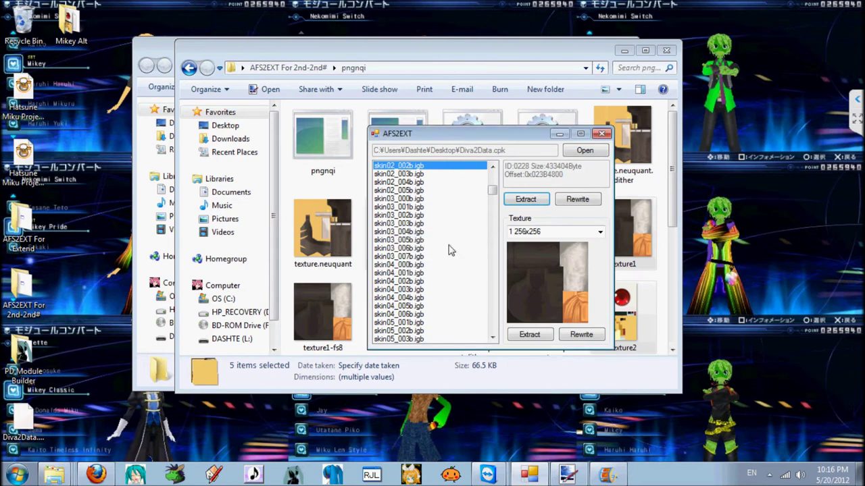
# - Select skin01_002h.igb in Diva2Data.cpk and choose its first texture
pyautogui.moveTo(493, 194); pyautogui.dragTo(494, 213)
pyautogui.click(441, 313)
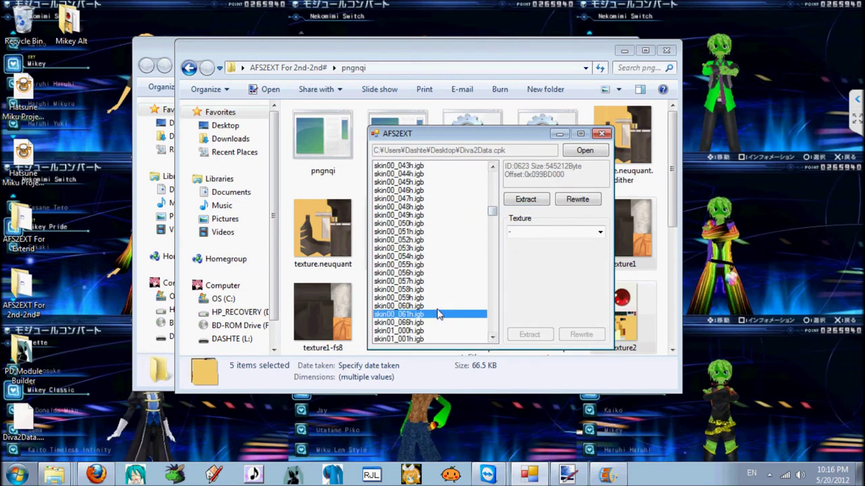
pyautogui.scroll(-1, 410, 328)
pyautogui.click(410, 323)
pyautogui.click(600, 232)
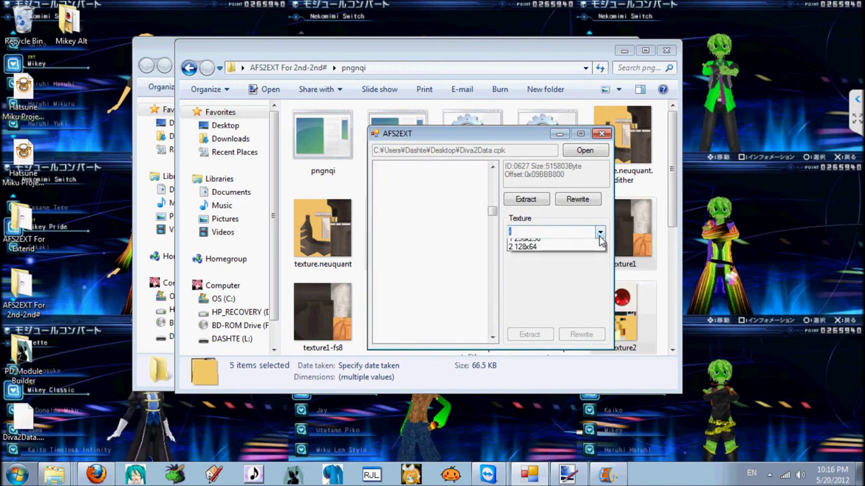
pyautogui.click(598, 239)
# - Rewrite the first texture of skin01_002h.igb with texture2.neuquant.dither from the pngnqi folder in AFS2EXT For 2nd-2nd#
pyautogui.click(573, 338)
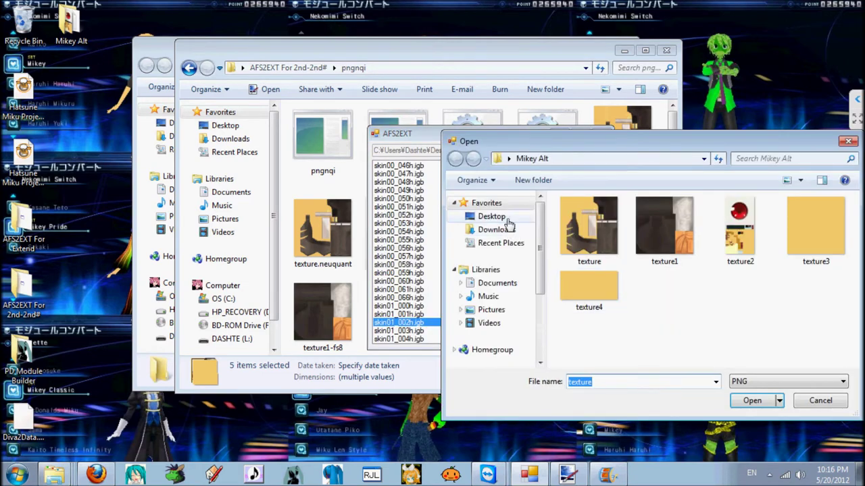
pyautogui.click(497, 218)
pyautogui.doubleClick(689, 289)
pyautogui.doubleClick(594, 231)
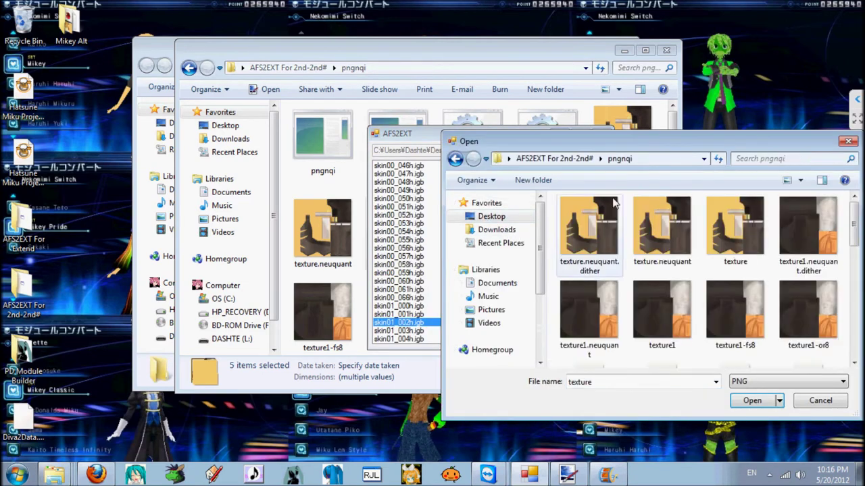
pyautogui.moveTo(543, 150); pyautogui.dragTo(519, 135)
pyautogui.click(564, 304)
pyautogui.scroll(-3, 564, 304)
pyautogui.scroll(4, 573, 231)
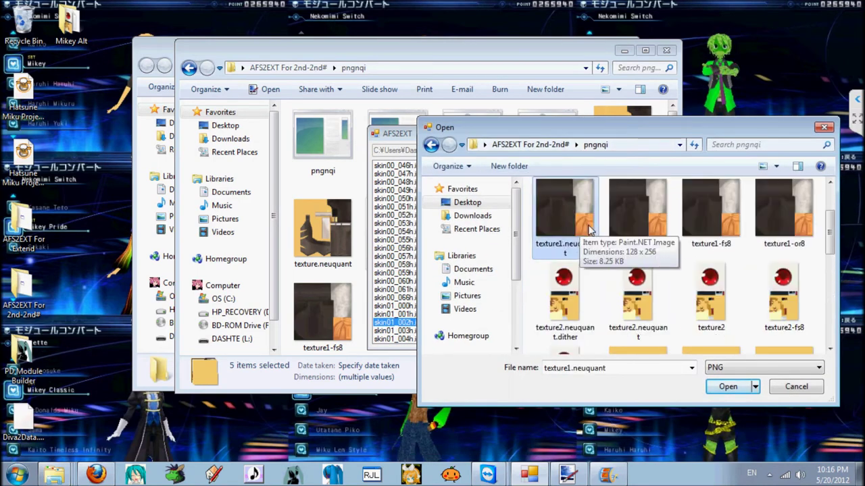
pyautogui.doubleClick(566, 310)
pyautogui.click(445, 274)
# - Rewrite texture 1 256x256 of skin01_002h.igb with the palette-reduced texture3 image from the pngnqi folder
pyautogui.click(600, 232)
pyautogui.click(581, 252)
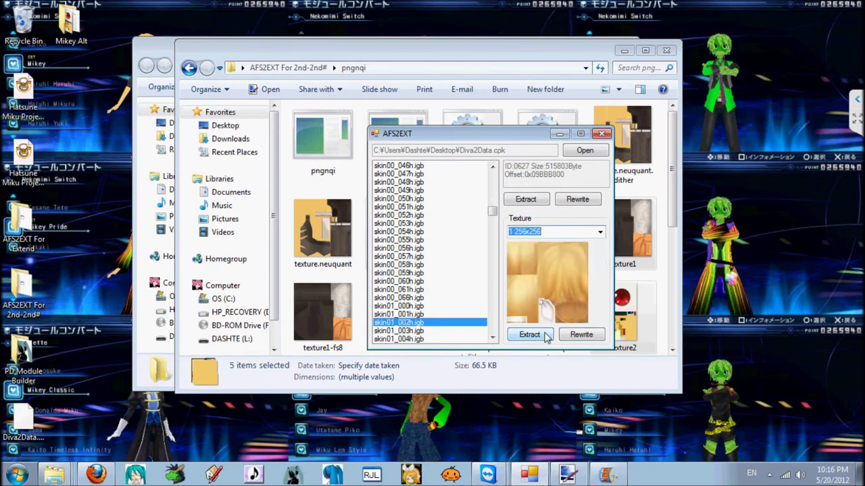
pyautogui.click(580, 335)
pyautogui.scroll(-3, 636, 290)
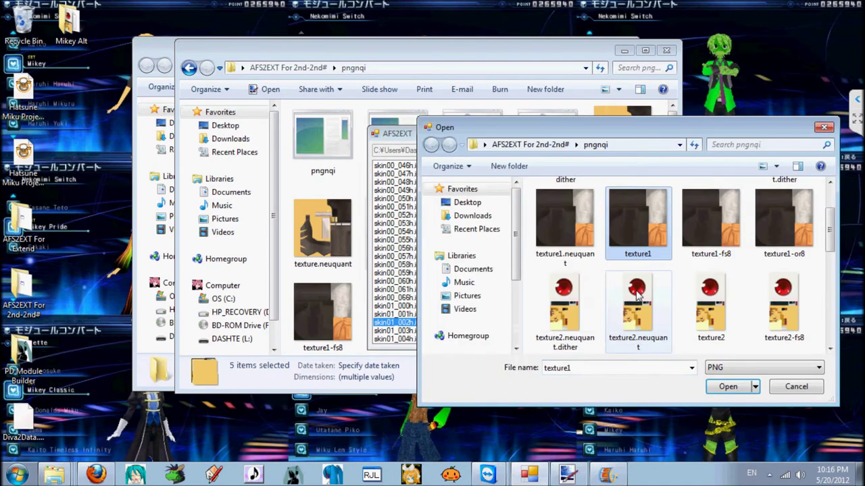
pyautogui.doubleClick(637, 282)
pyautogui.click(447, 275)
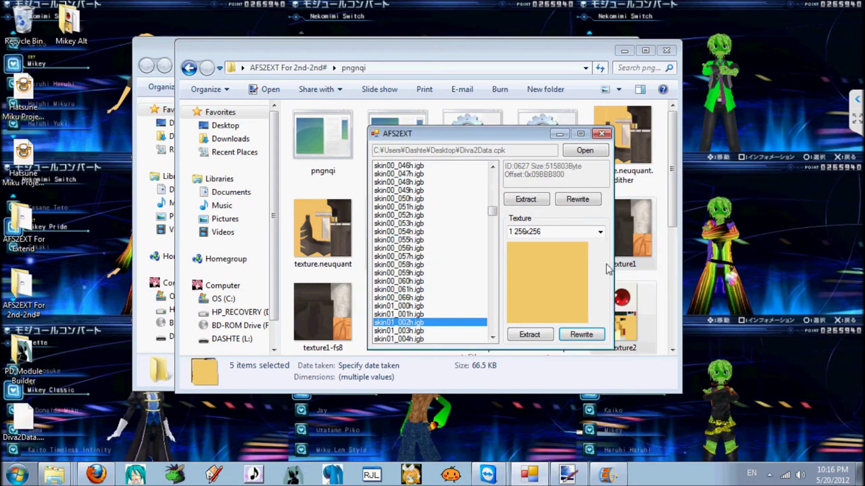
# - Rewrite texture 2 128x64 of skin01_002h.igb with the palette-reduced texture4 image from the pngnqi folder
pyautogui.click(600, 232)
pyautogui.click(594, 269)
pyautogui.click(579, 333)
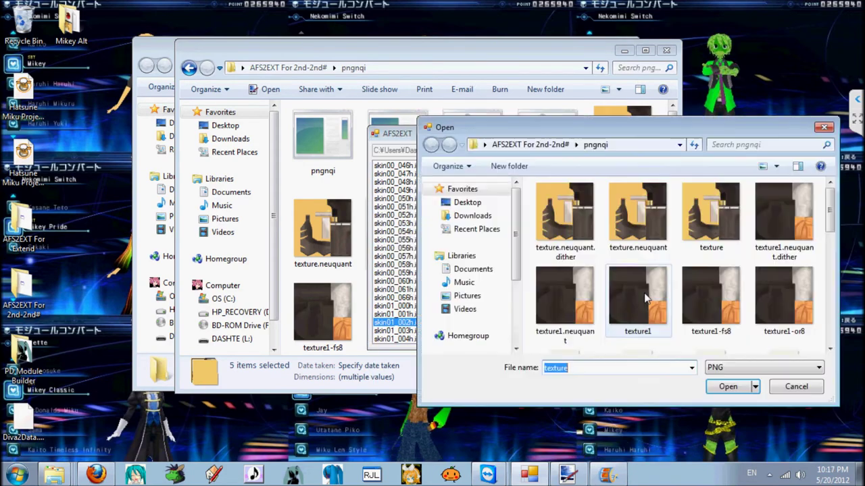
pyautogui.scroll(-4, 645, 292)
pyautogui.doubleClick(677, 261)
pyautogui.click(449, 274)
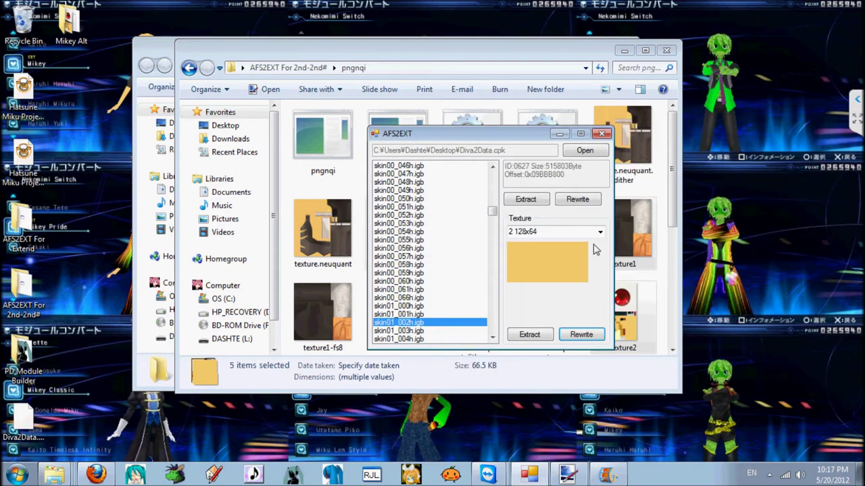
# - Check each rewritten texture of skin01_002h.igb in the texture preview
pyautogui.click(599, 232)
pyautogui.click(599, 252)
pyautogui.click(600, 232)
pyautogui.click(595, 260)
pyautogui.click(600, 232)
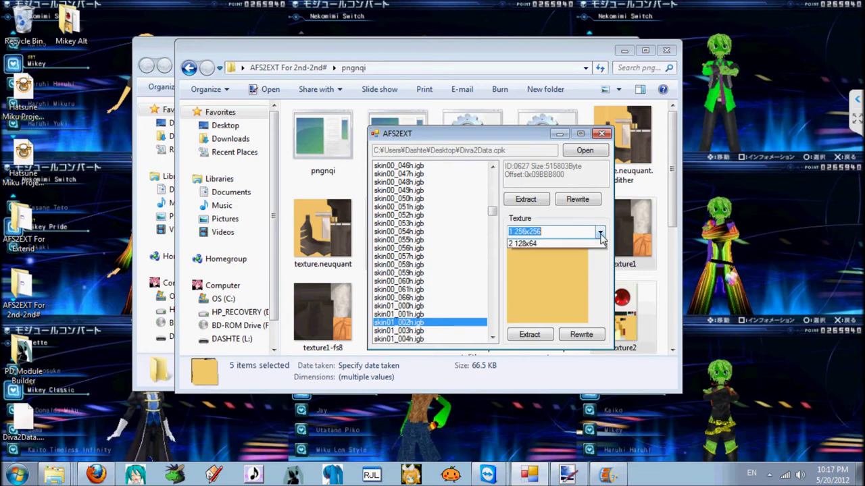
pyautogui.click(592, 269)
# - Extract skin01_002h.igb into the Mikey Alt folder on the Desktop
pyautogui.click(542, 201)
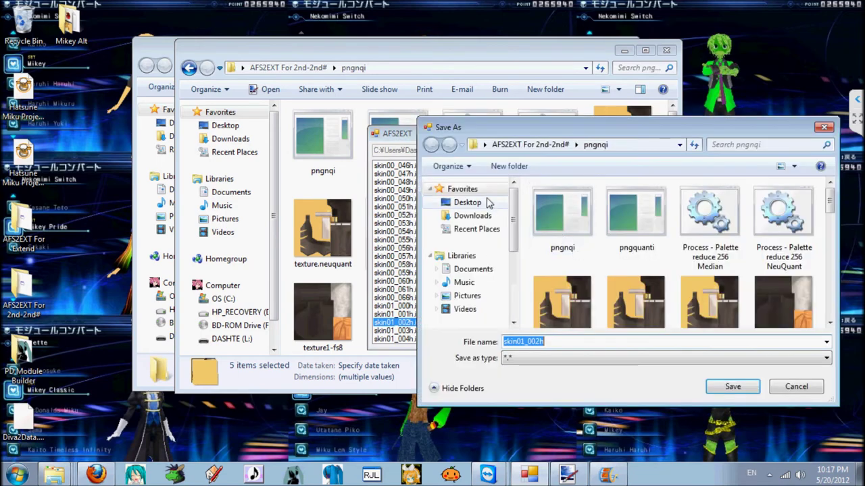
pyautogui.click(467, 202)
pyautogui.scroll(-3, 675, 253)
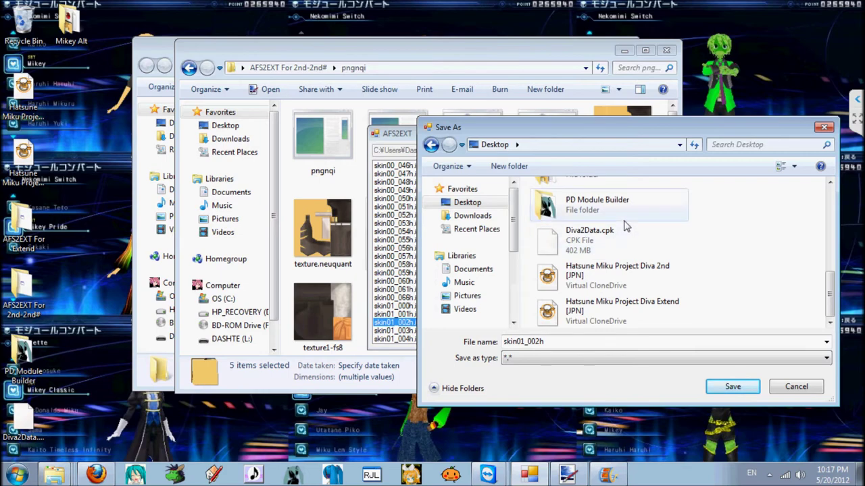
pyautogui.scroll(1, 623, 233)
pyautogui.doubleClick(581, 264)
pyautogui.click(732, 386)
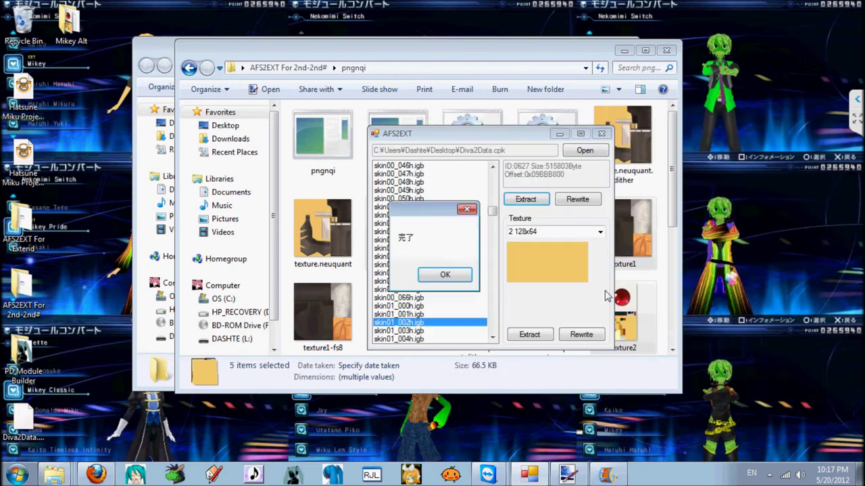
pyautogui.click(445, 274)
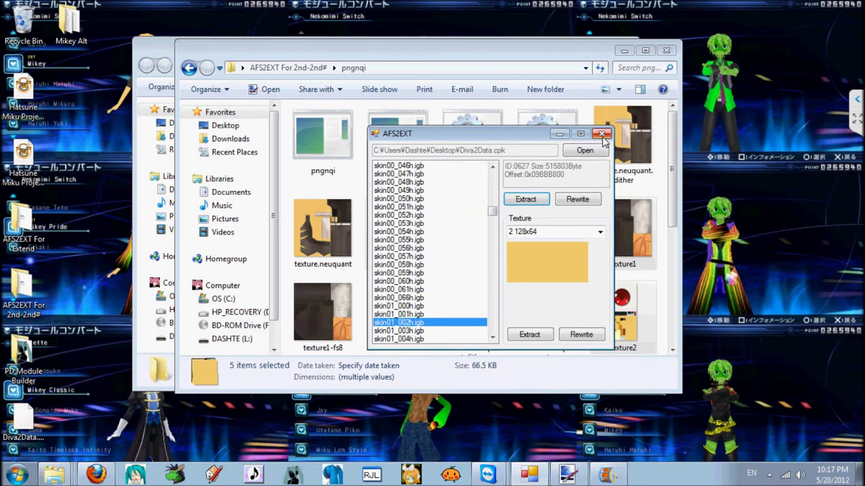
# - Close AFS2EXT and delete all texture images from the pngnqi folder, keeping the tools and palette scripts
pyautogui.click(603, 138)
pyautogui.scroll(-4, 612, 263)
pyautogui.click(633, 317)
pyautogui.moveTo(647, 341); pyautogui.dragTo(301, 226)
pyautogui.press('Delete')
pyautogui.click(479, 246)
pyautogui.click(628, 135)
pyautogui.press('Delete')
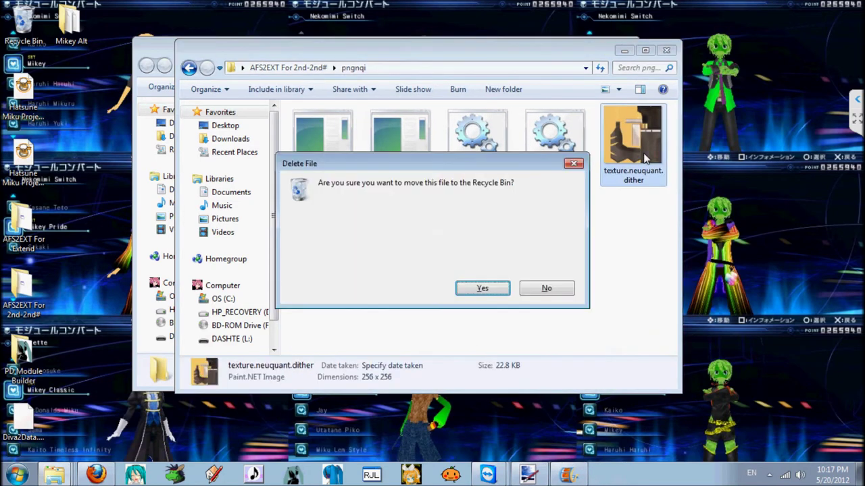
pyautogui.click(482, 287)
# - Close the pngnqi folder, reopen the Mikey Alt folder and launch PDModuleCPKBuilder from the PD Module Builder folder
pyautogui.click(660, 49)
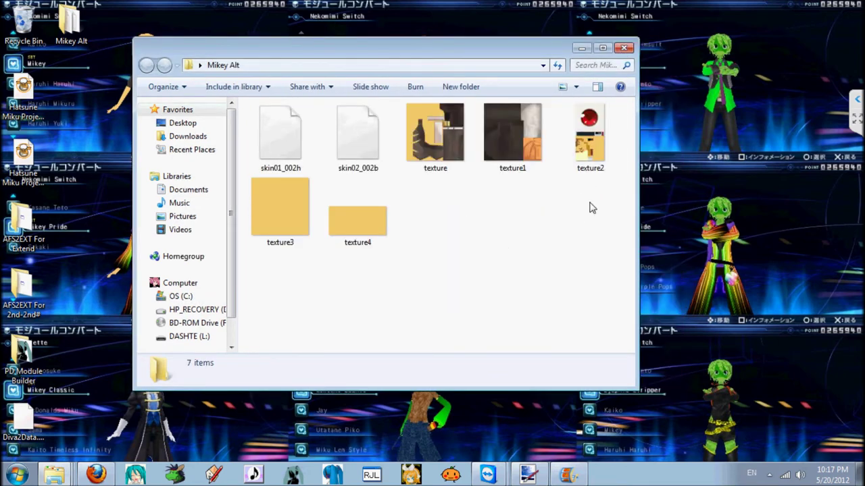
pyautogui.click(625, 48)
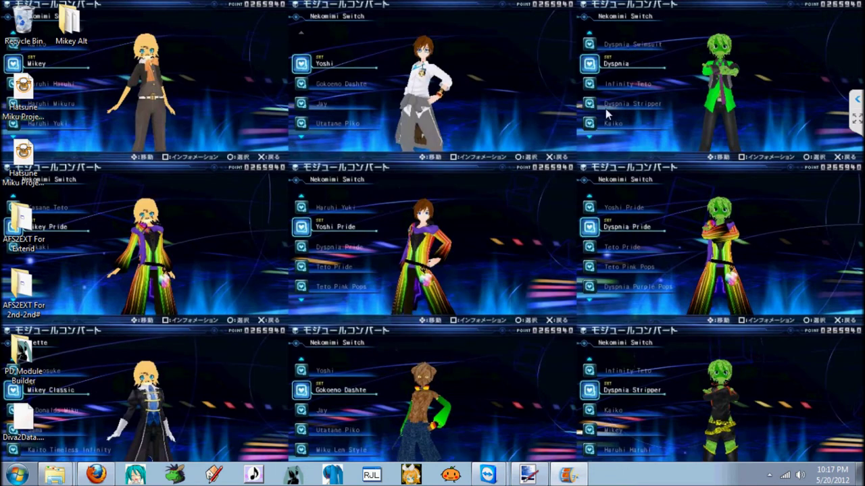
pyautogui.doubleClick(68, 22)
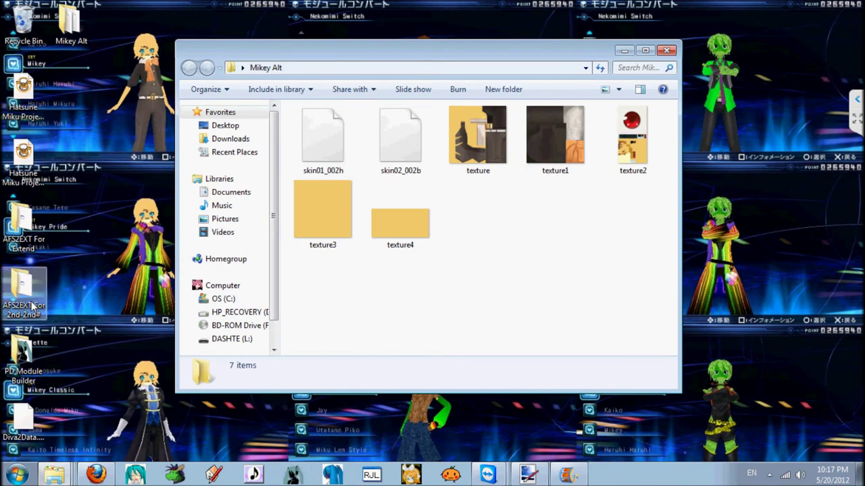
pyautogui.doubleClick(23, 359)
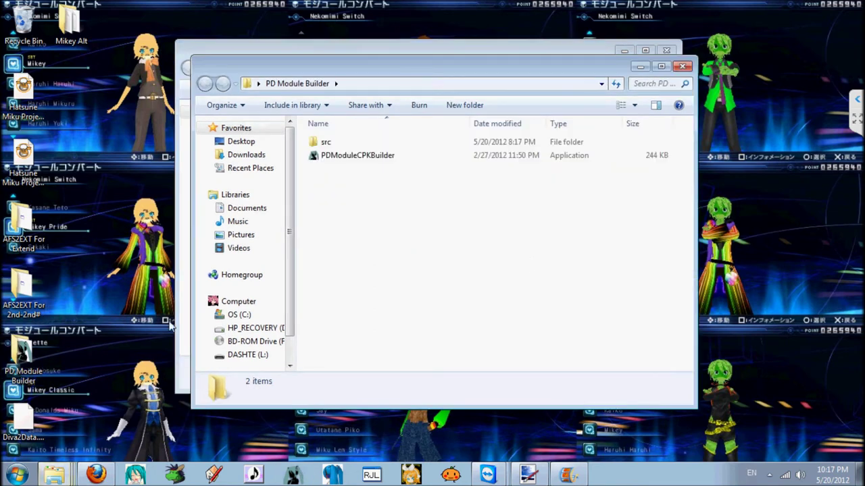
pyautogui.doubleClick(368, 156)
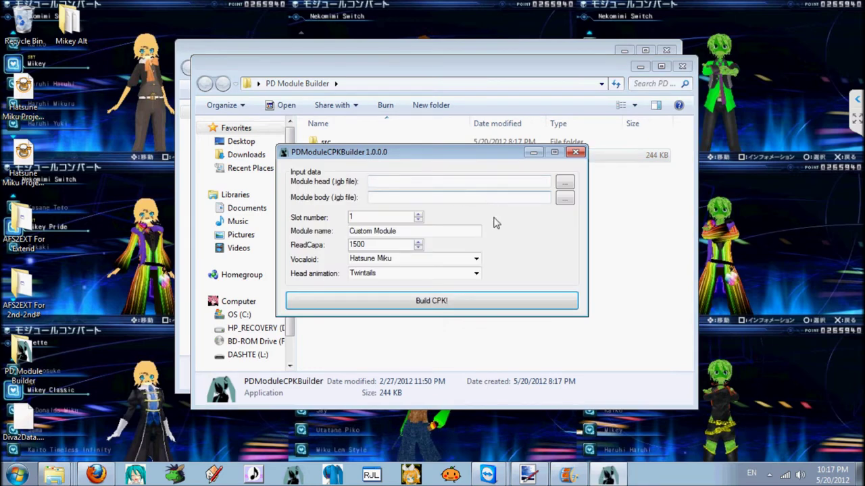
# - Load skin01_002h from the Desktop's Mikey Alt folder as the module head file
pyautogui.click(569, 184)
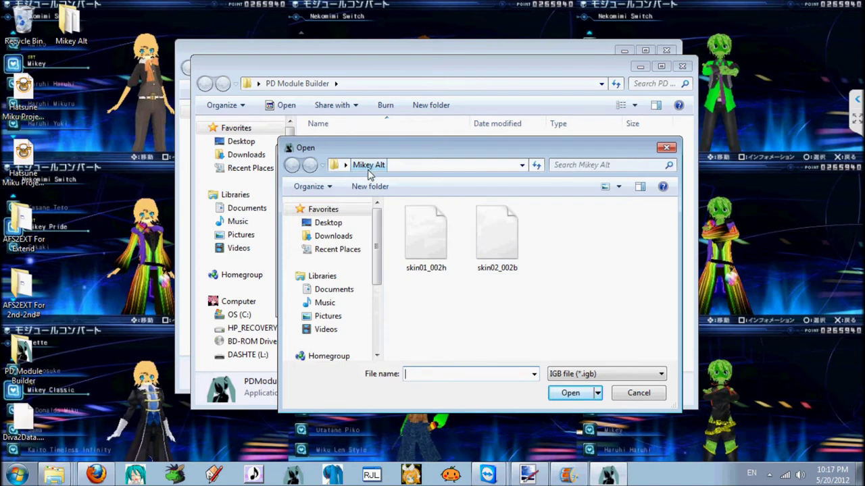
pyautogui.click(358, 223)
pyautogui.doubleClick(535, 347)
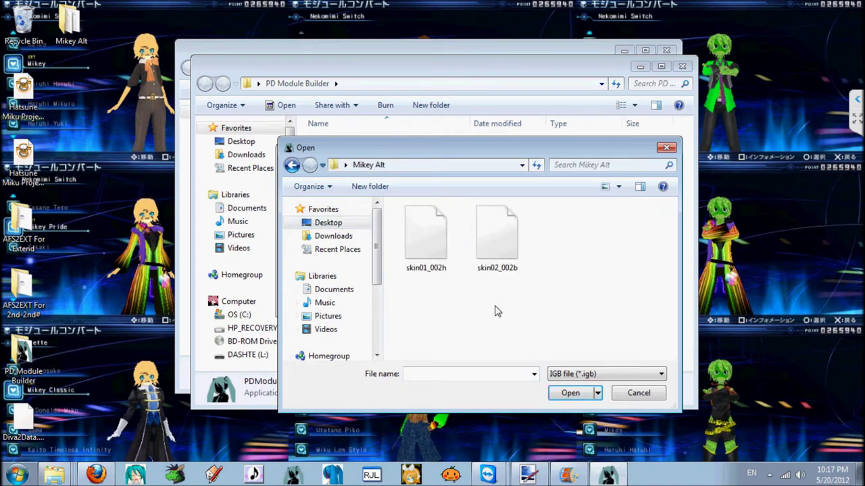
pyautogui.doubleClick(445, 267)
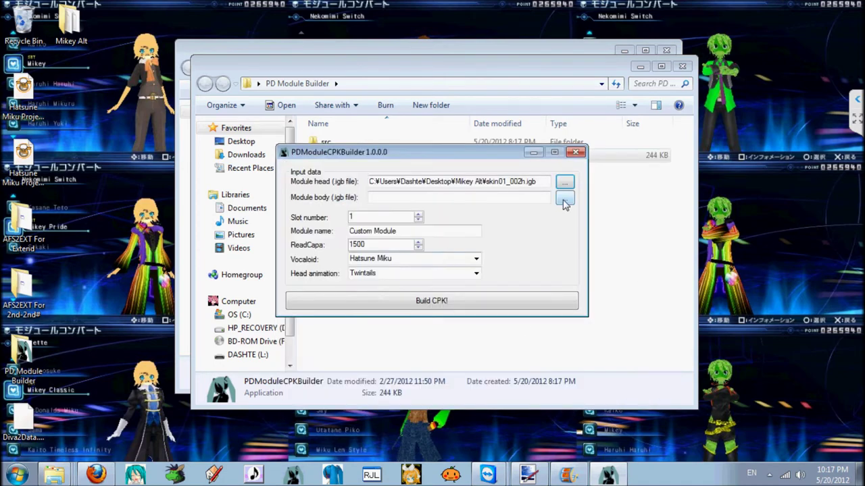
# - Load skin02_002b from the Mikey Alt folder as the module body file
pyautogui.click(566, 181)
pyautogui.click(519, 265)
pyautogui.doubleClick(519, 265)
# - Set the slot number to 36 and the module name to "Mikey Alt."
pyautogui.click(374, 215)
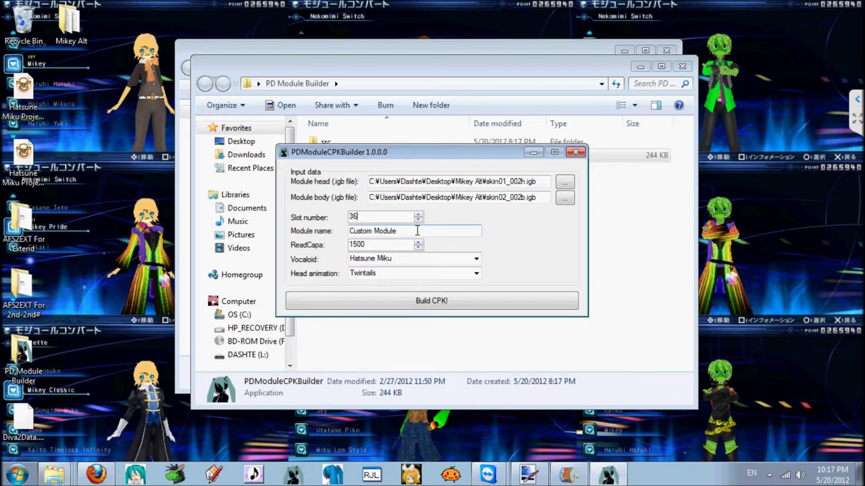
pyautogui.moveTo(415, 230); pyautogui.dragTo(349, 230)
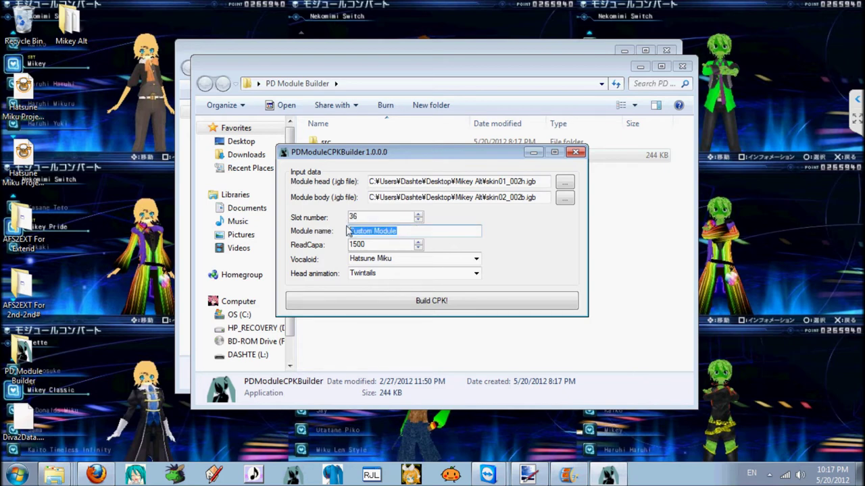
pyautogui.write('Mikey Alt.')
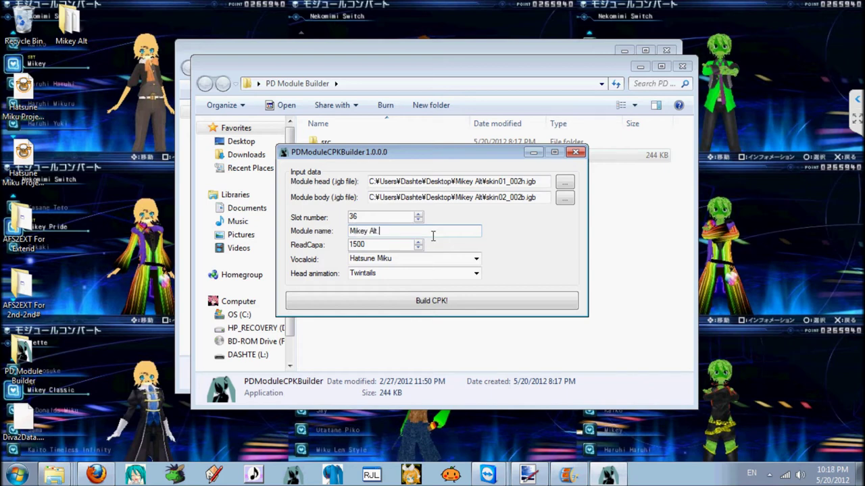
# - Set the Vocaloid to Kagamine Rin and the head animation to Short
pyautogui.click(467, 258)
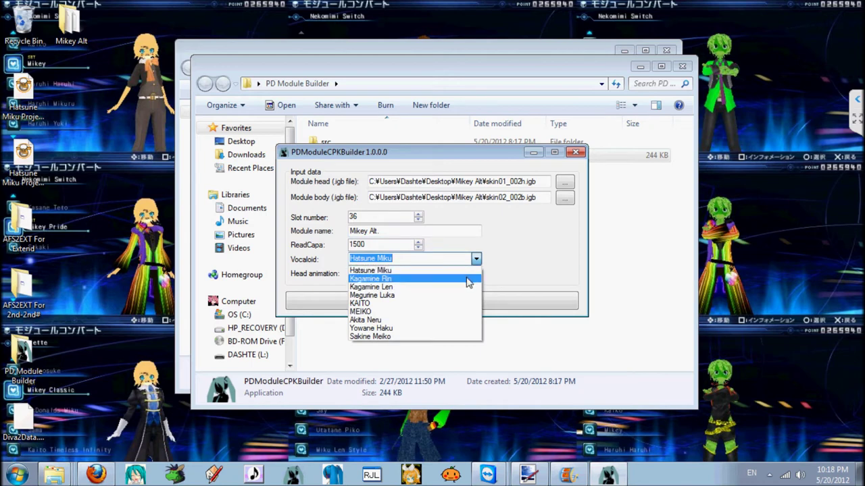
pyautogui.click(467, 282)
pyautogui.click(476, 274)
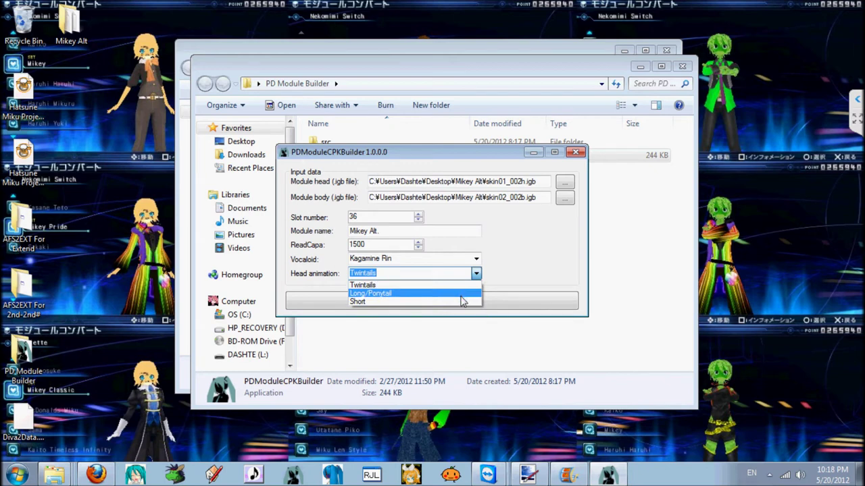
pyautogui.click(460, 302)
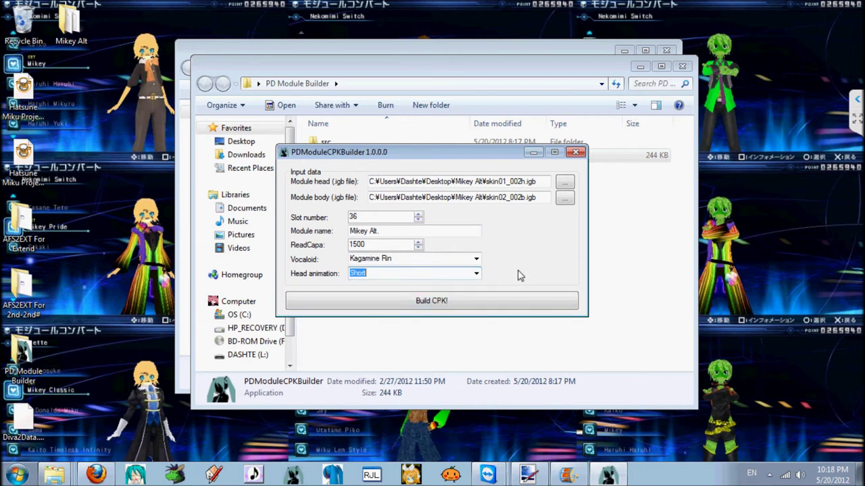
# - Build the module CPK as an EDAT file named 036 in the Mikey Alt folder, closing the builder and its folder
pyautogui.click(500, 299)
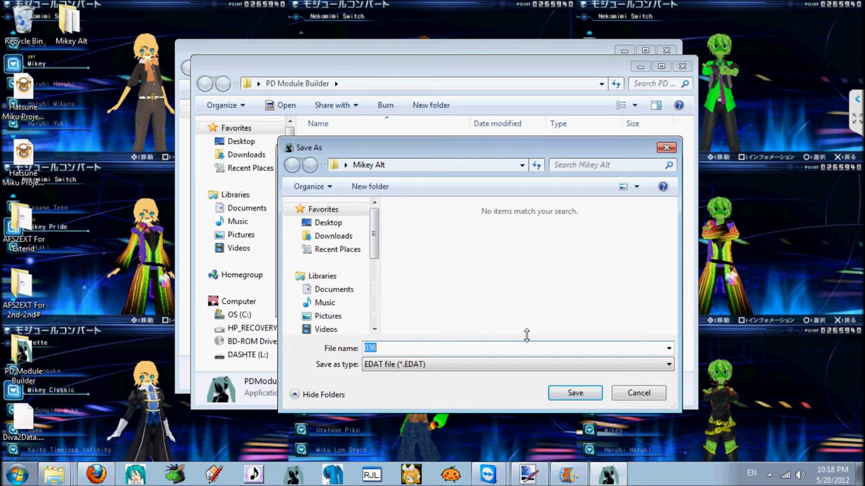
pyautogui.click(574, 393)
pyautogui.click(508, 278)
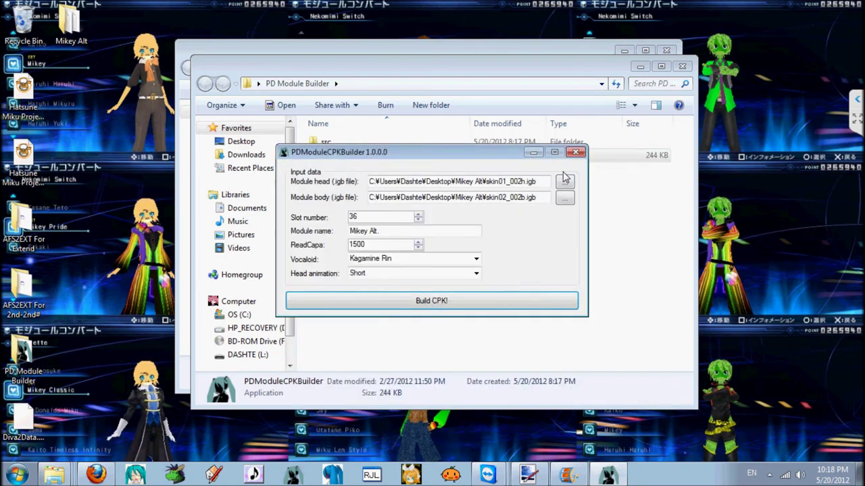
pyautogui.click(575, 152)
pyautogui.click(682, 66)
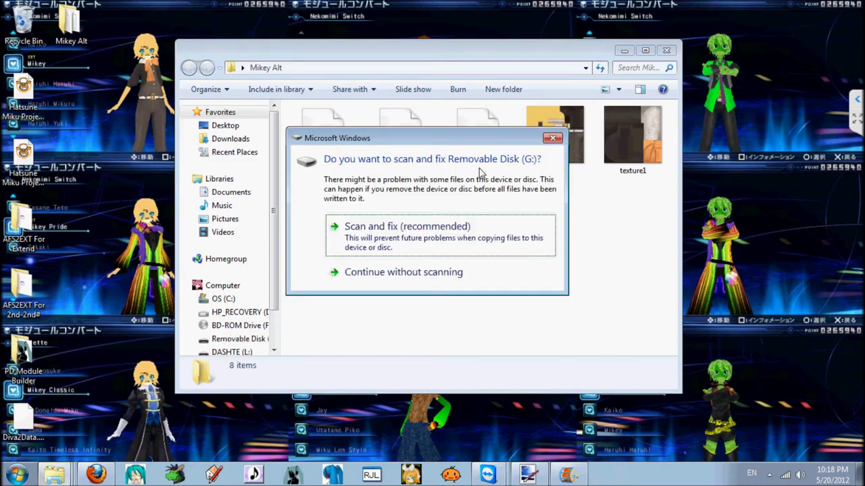
# - Open the removable disk without scanning it and go to its PSP > GAME > ULJM05681 > C folder
pyautogui.click(475, 281)
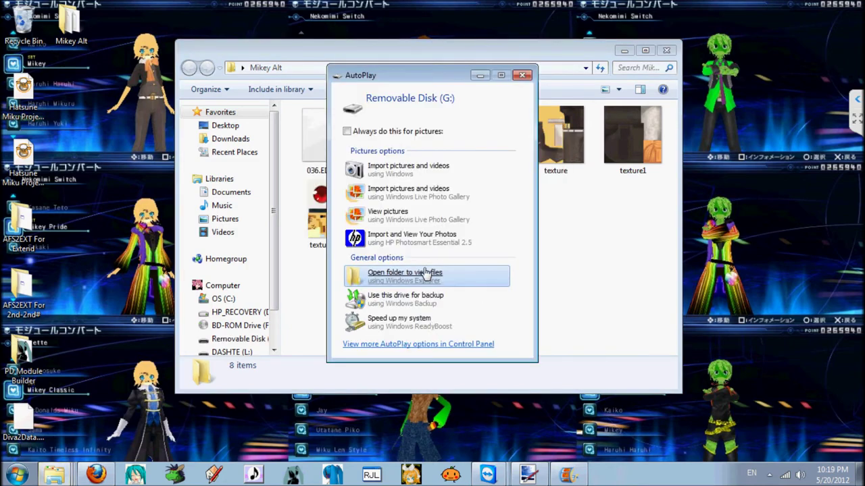
pyautogui.click(430, 277)
pyautogui.doubleClick(549, 237)
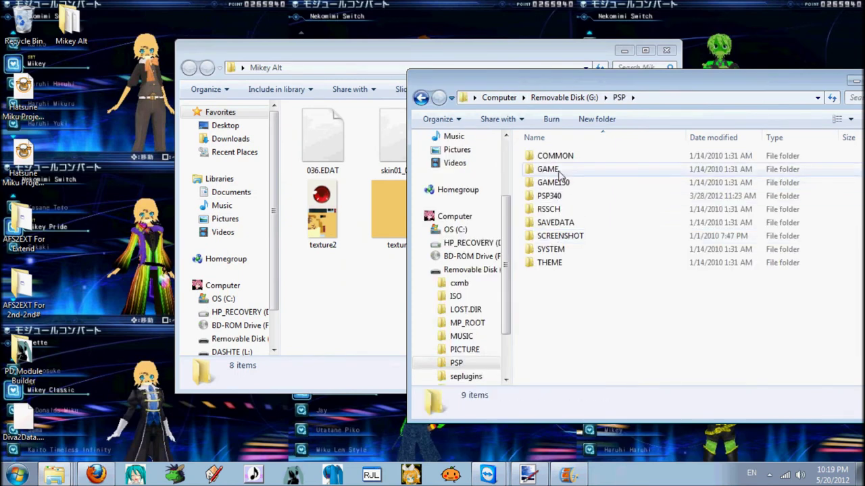
pyautogui.doubleClick(548, 170)
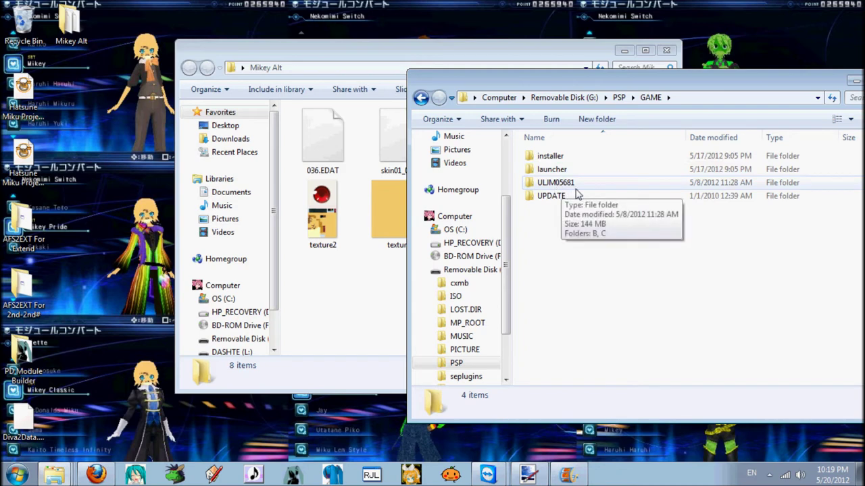
pyautogui.doubleClick(554, 184)
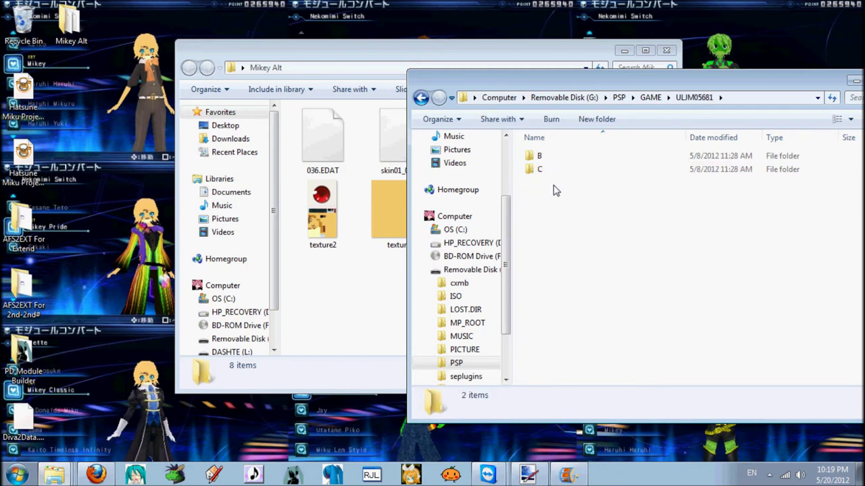
pyautogui.doubleClick(540, 169)
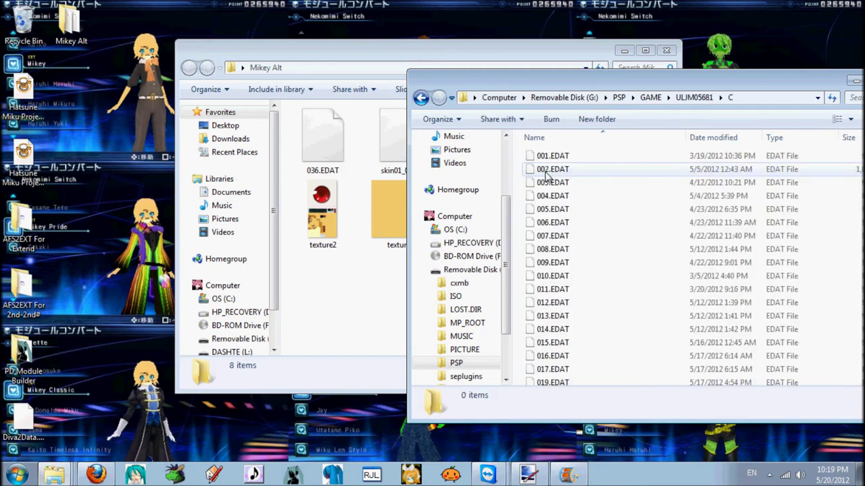
# - Copy 036.EDAT from the Mikey Alt folder into folder C, replacing the existing file, and close both folder windows
pyautogui.moveTo(338, 159); pyautogui.dragTo(577, 220)
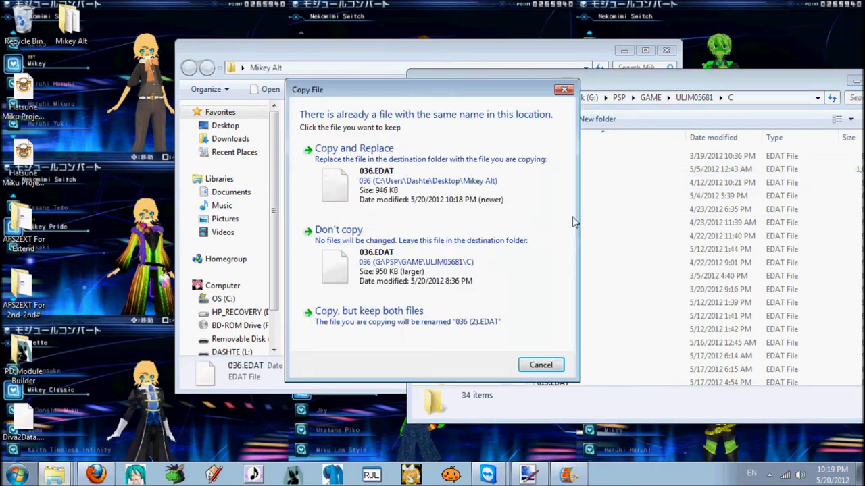
pyautogui.click(422, 174)
pyautogui.moveTo(666, 86); pyautogui.dragTo(484, 89)
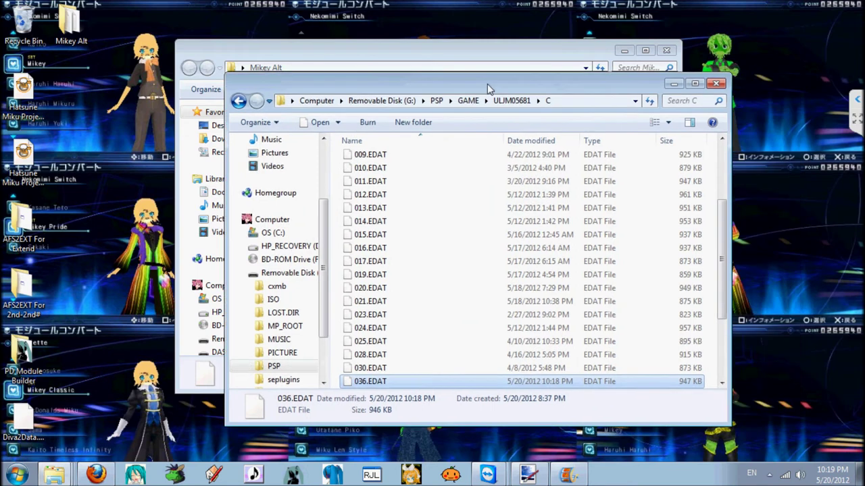
pyautogui.click(713, 84)
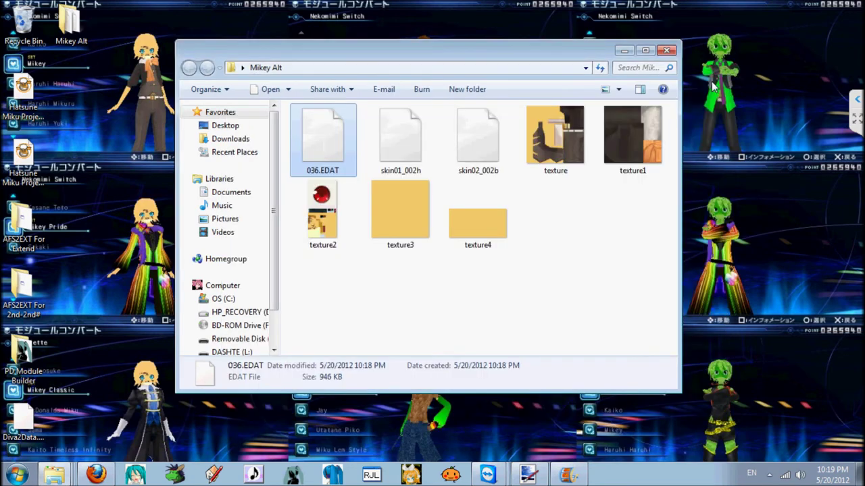
pyautogui.click(669, 52)
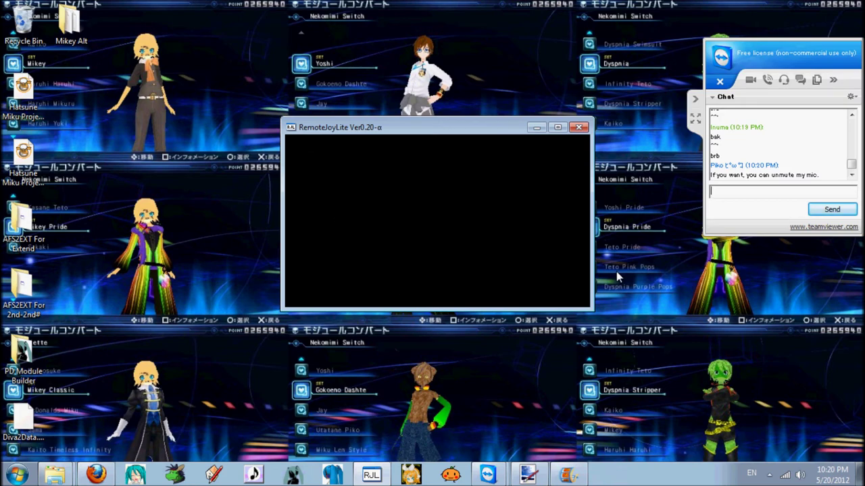
# - Switch to the RemoteJoyLite window and collapse the TeamViewer chat panel beside it
pyautogui.click(694, 99)
pyautogui.click(371, 476)
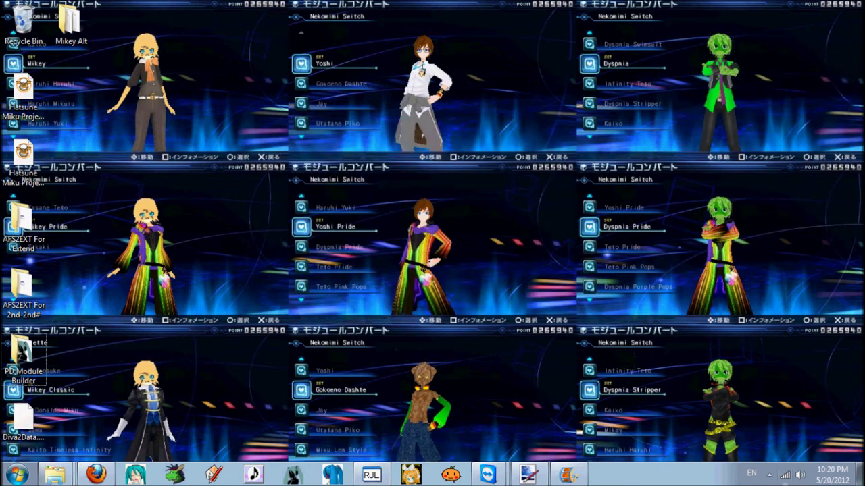
pyautogui.click(371, 475)
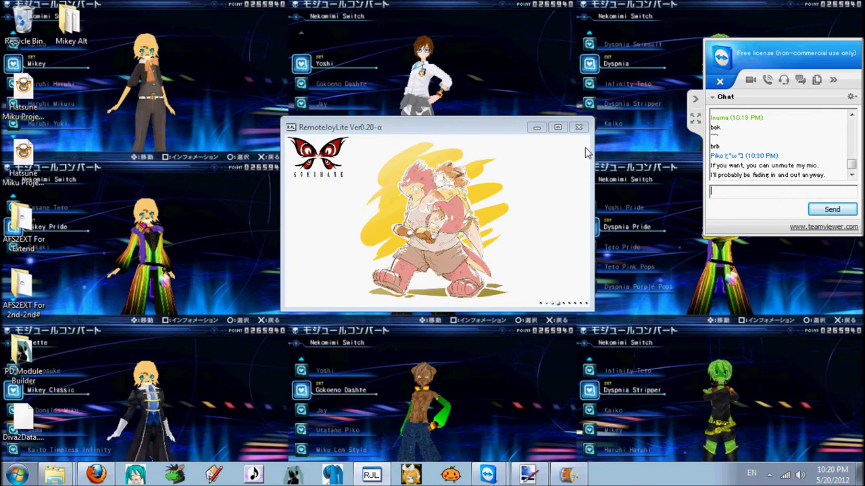
pyautogui.click(693, 103)
pyautogui.click(563, 220)
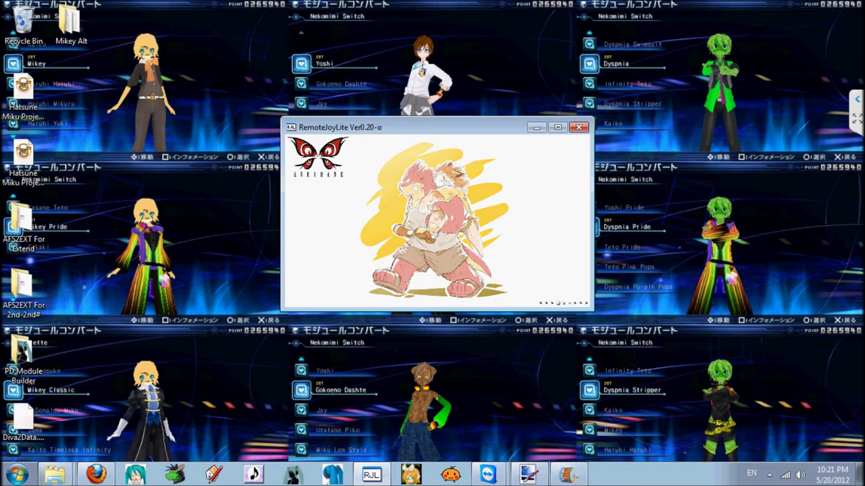
# - Go to the game's Options and open Import additional content
pyautogui.press('Down')
pyautogui.press('Down')
pyautogui.press('Down')
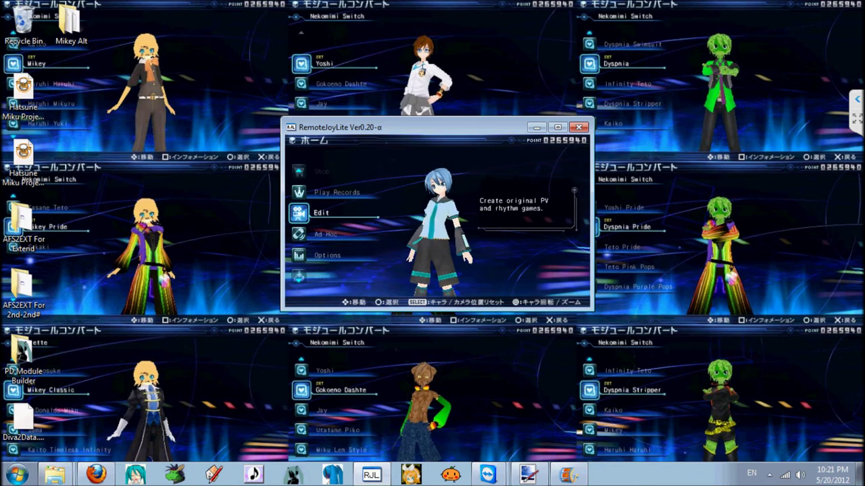
pyautogui.press('Down')
pyautogui.press('Return')
pyautogui.press('Up')
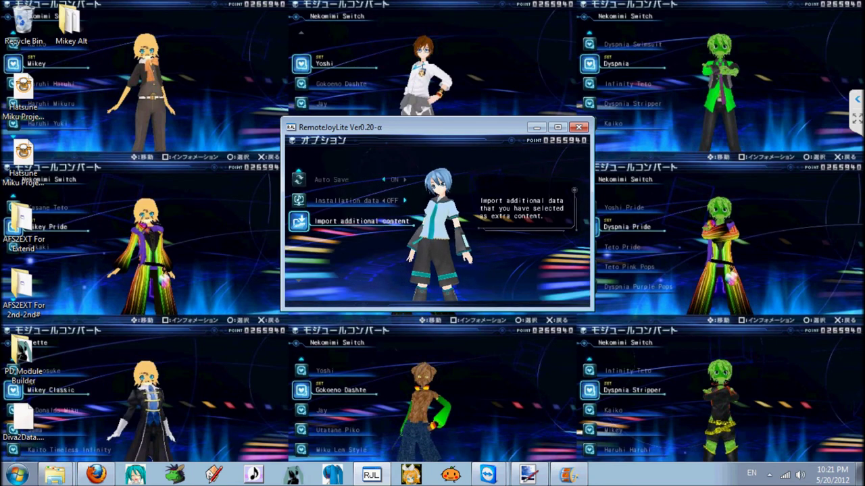
pyautogui.press('Return')
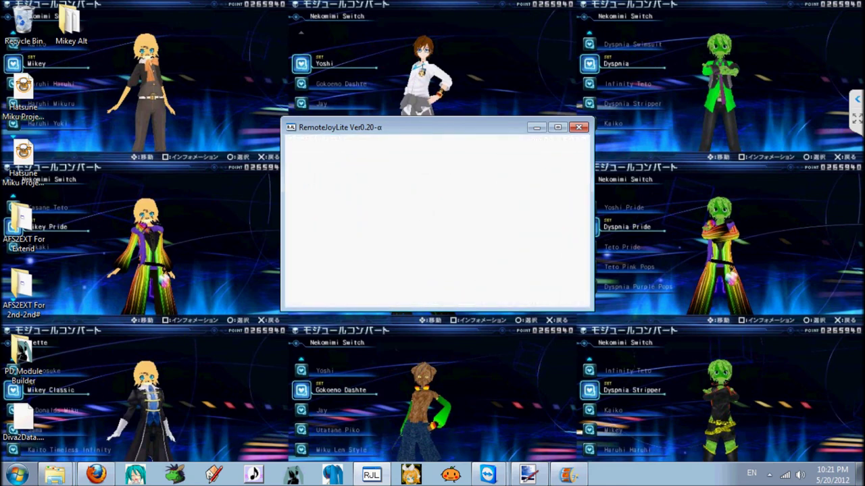
# - Import the additional data for the Modules category
pyautogui.press('Down')
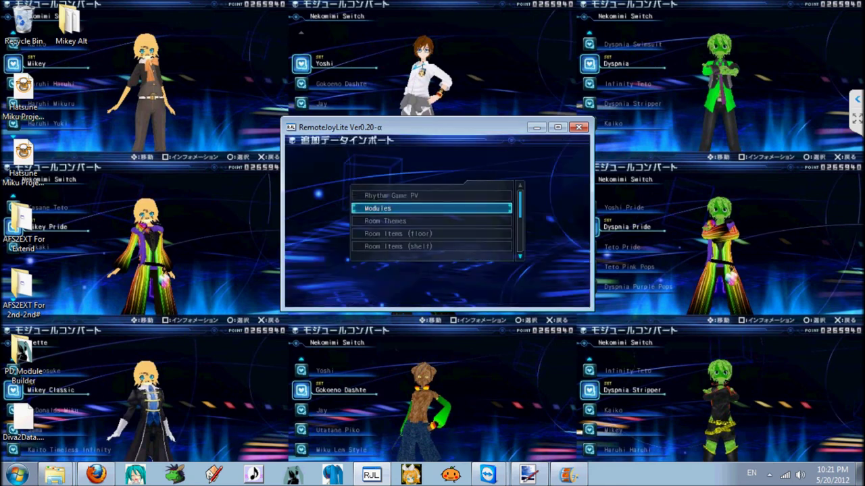
pyautogui.press('Return')
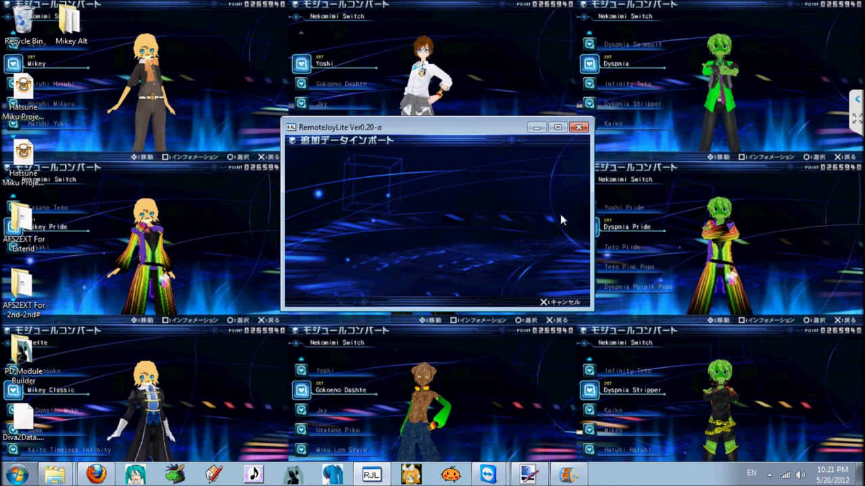
# - Look through the list of imported data for the Mikey Alt. module
pyautogui.press('Down')
pyautogui.press('Down')
pyautogui.press('Down')
pyautogui.press('Down')
pyautogui.press('Down')
pyautogui.press('Down')
pyautogui.press('Down')
pyautogui.press('Down')
pyautogui.press('Down')
pyautogui.press('Down')
pyautogui.press('Down')
pyautogui.press('Down')
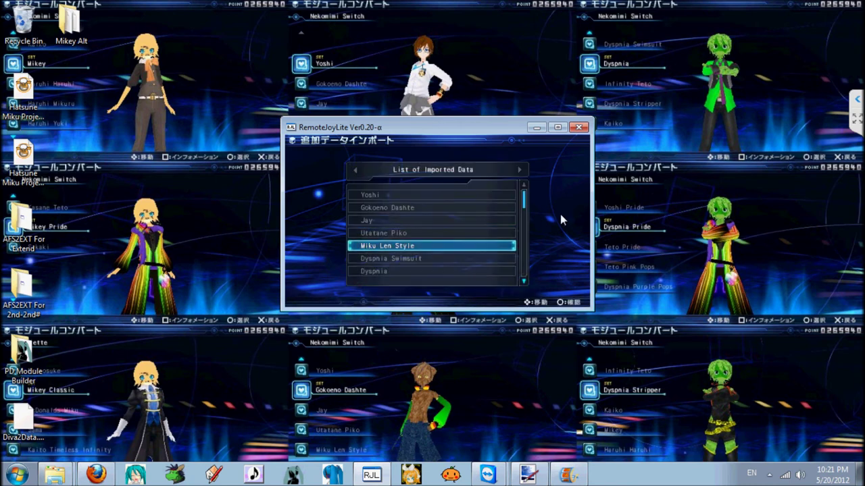
pyautogui.press('Down')
pyautogui.press('Down')
pyautogui.press('Down')
pyautogui.press('Down')
pyautogui.press('Down')
pyautogui.press('Down')
pyautogui.press('Down')
pyautogui.press('Down')
pyautogui.press('Down')
pyautogui.press('Down')
pyautogui.press('Down')
pyautogui.press('Down')
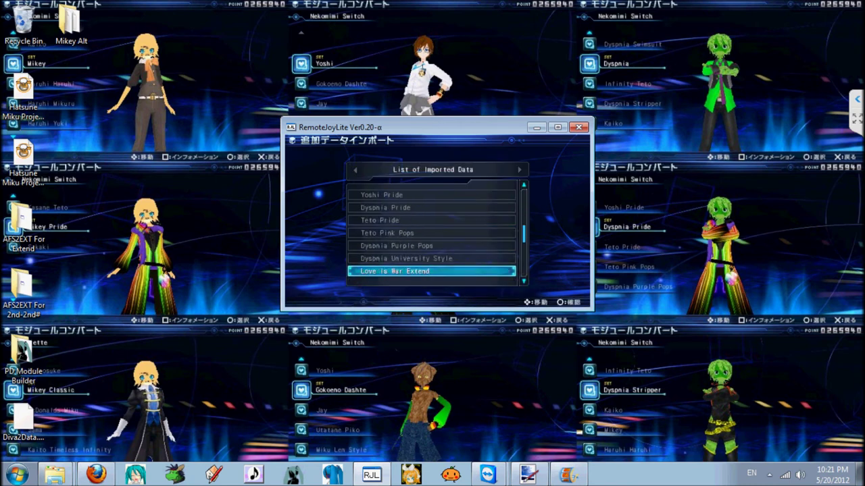
pyautogui.press('Down')
pyautogui.press('Up')
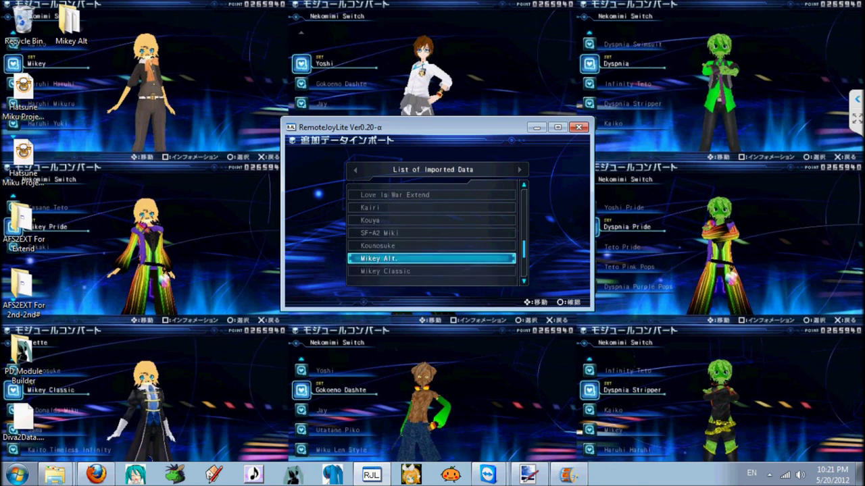
# - Leave the imported data list and exit the additional content import screen
pyautogui.press('Escape')
pyautogui.press('Escape')
pyautogui.press('Return')
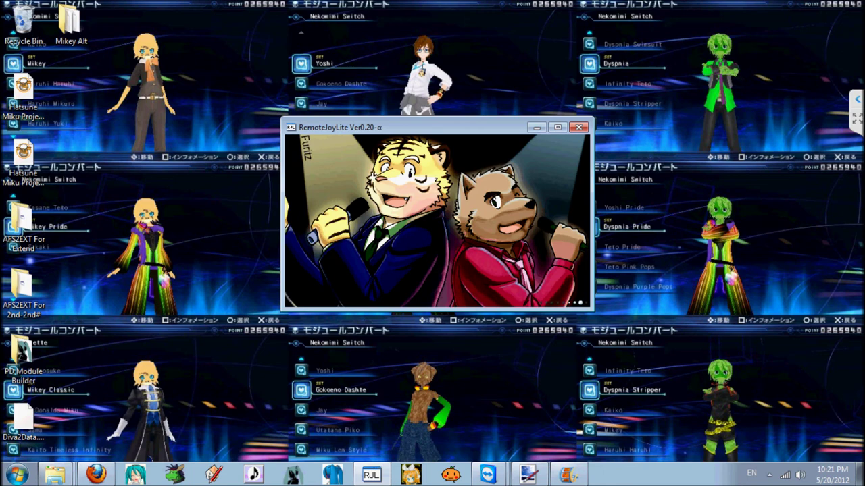